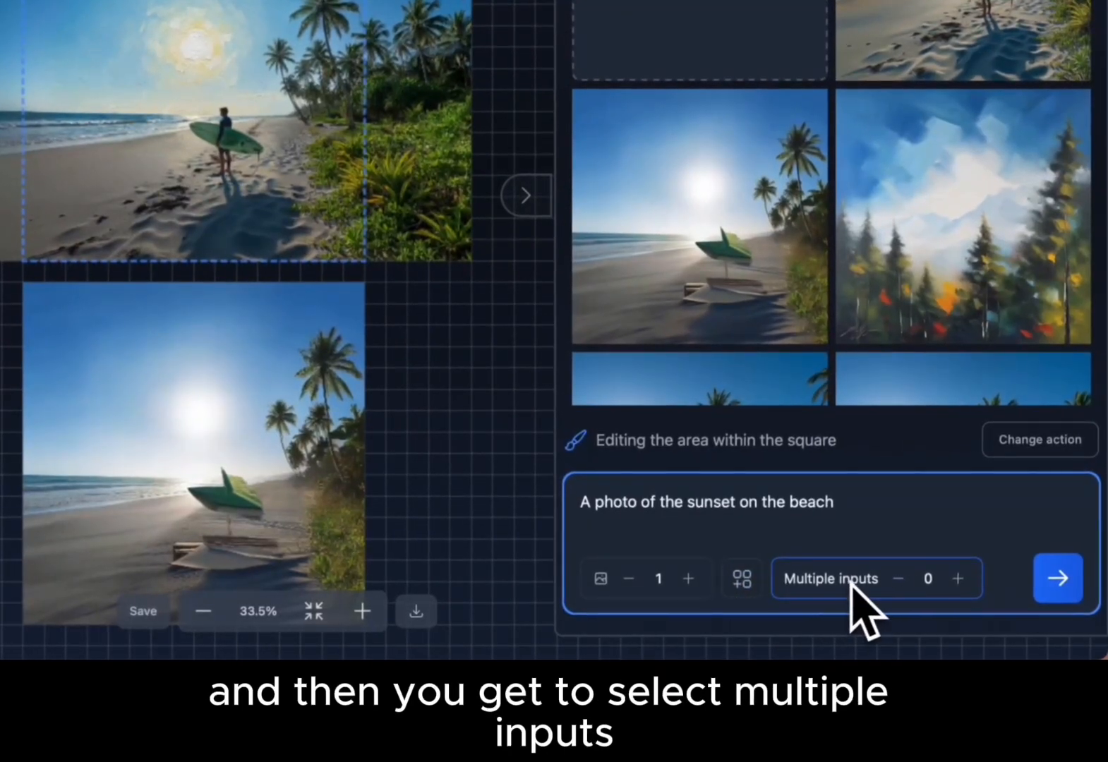
Add one extra input square to the edit by raising the multiple inputs count to 1.
left_click(958, 579)
scroll(448, 477, "right", 4)
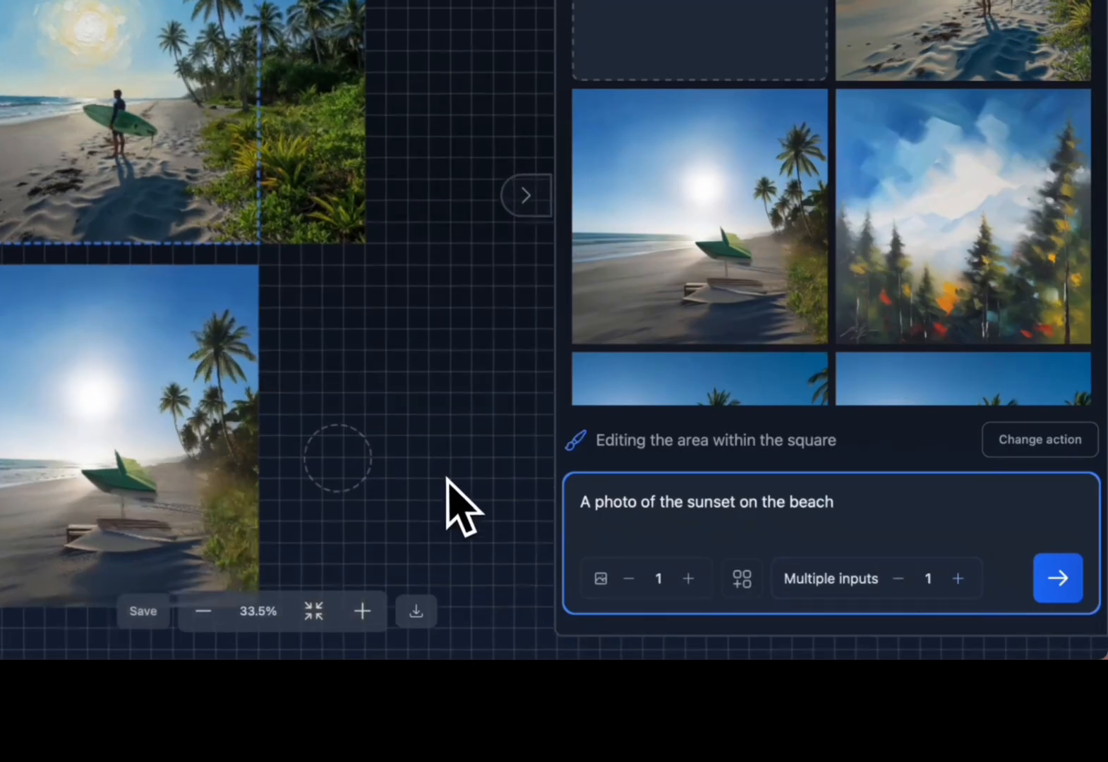
scroll(447, 477, "down", 3)
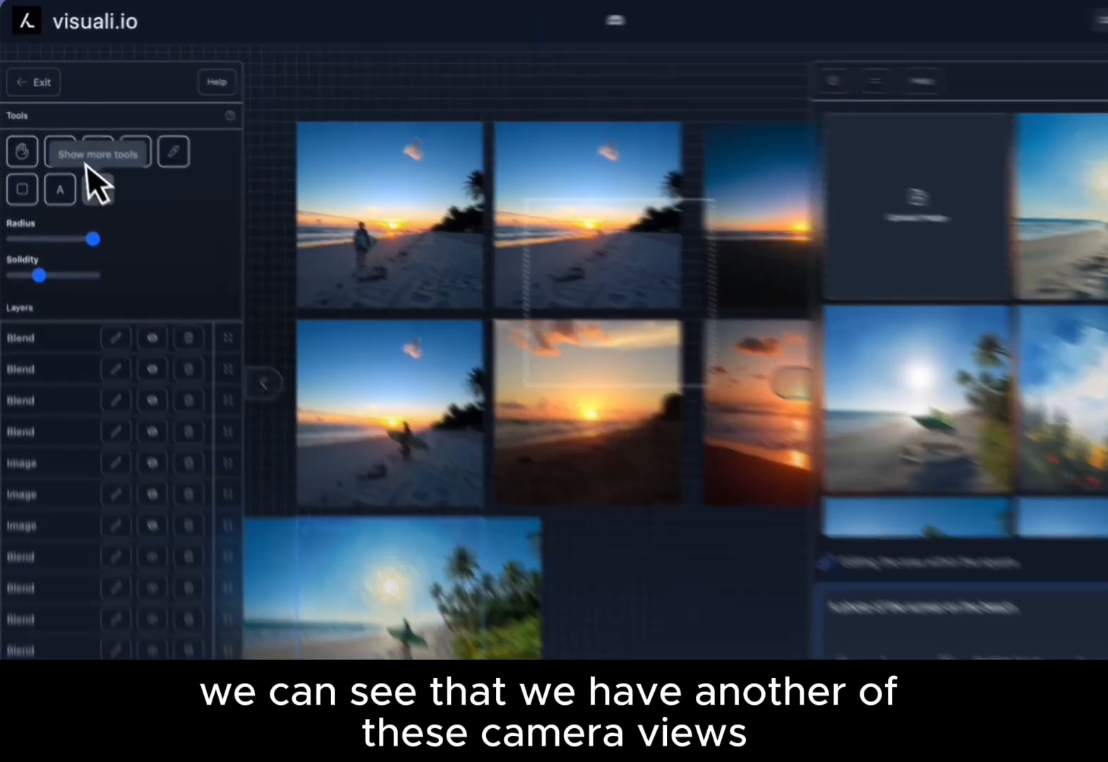
With the Move tool, drag the extra input square over the sunset images and adjust the multiple inputs count.
left_click(54, 139)
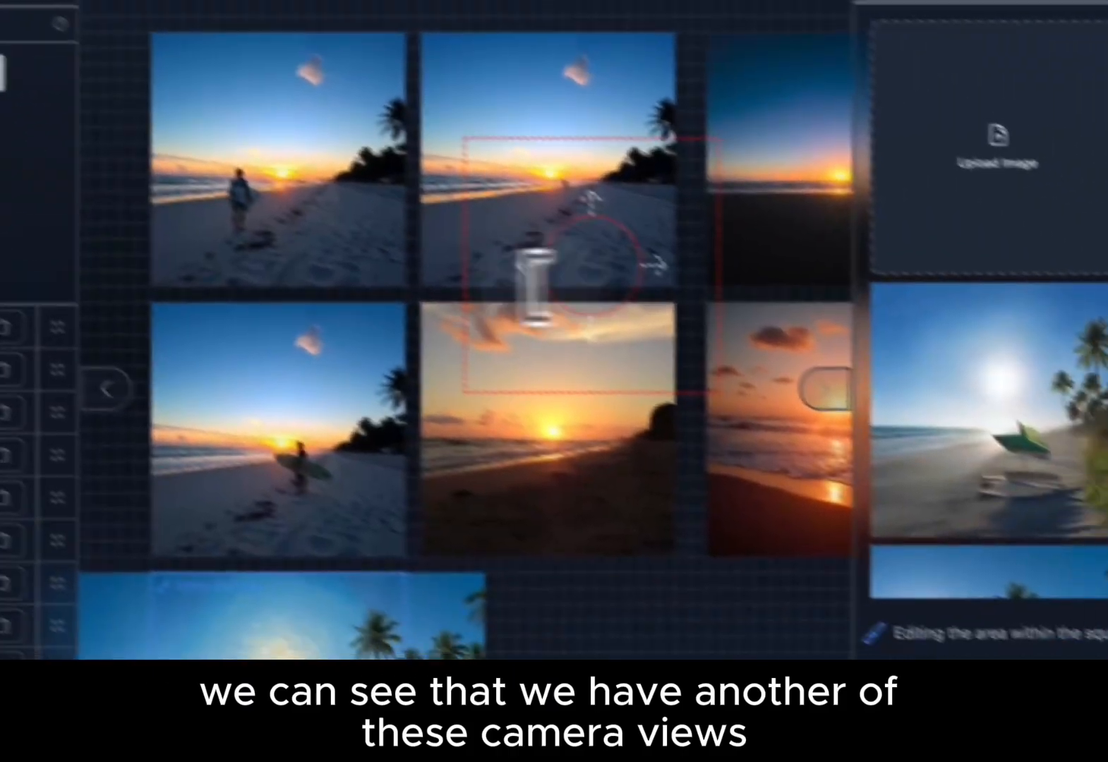
left_click_drag(527, 284, 438, 311)
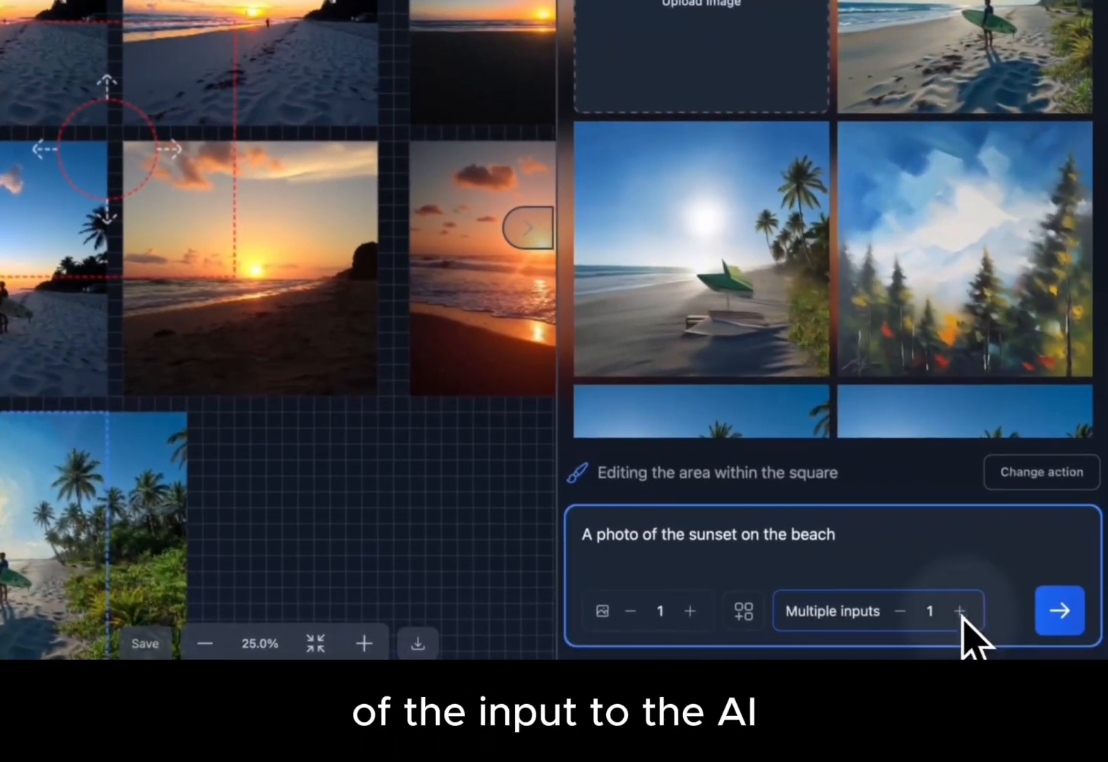
left_click(959, 610)
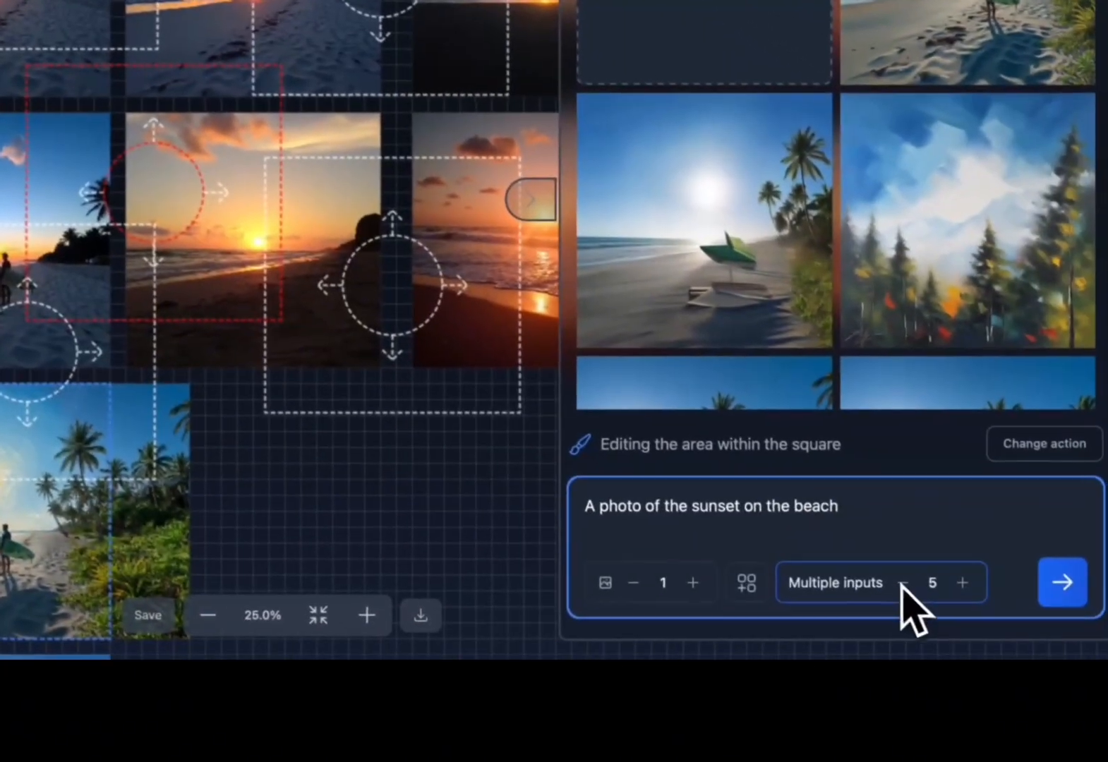
left_click(899, 579)
left_click(899, 580)
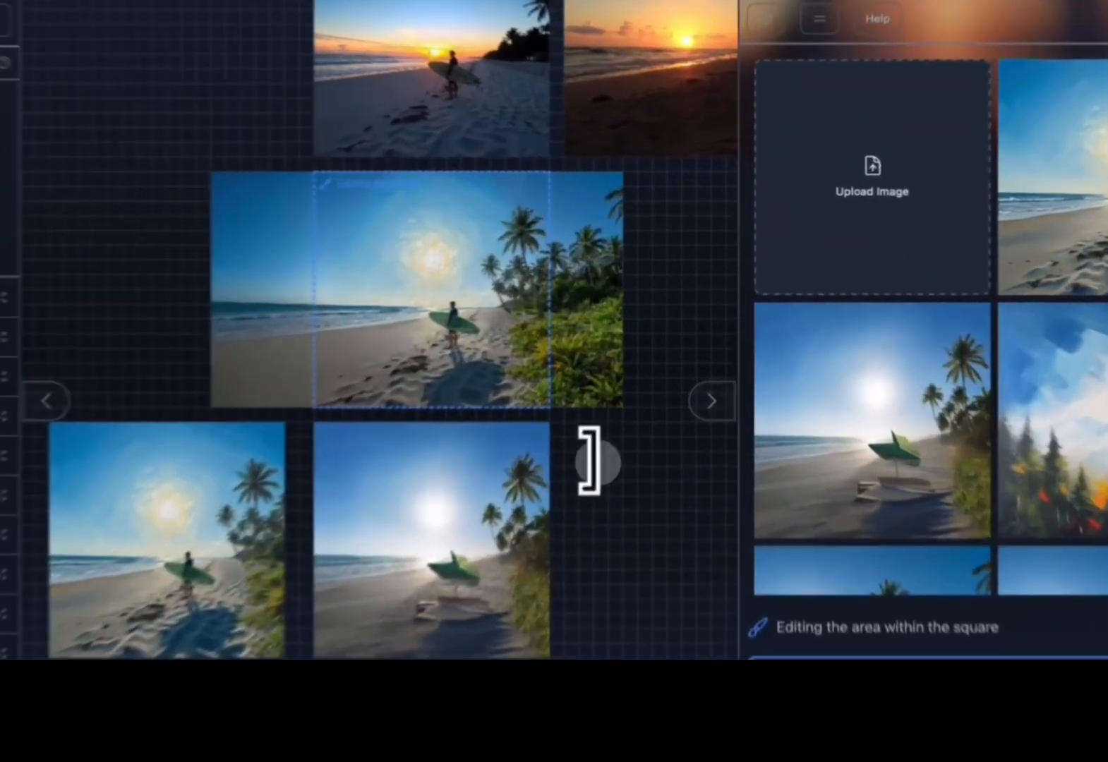
Upload logo.jpeg and car.jpg from the Visuali tutorial imgs folder into the image gallery.
scroll(633, 393, "right", 3)
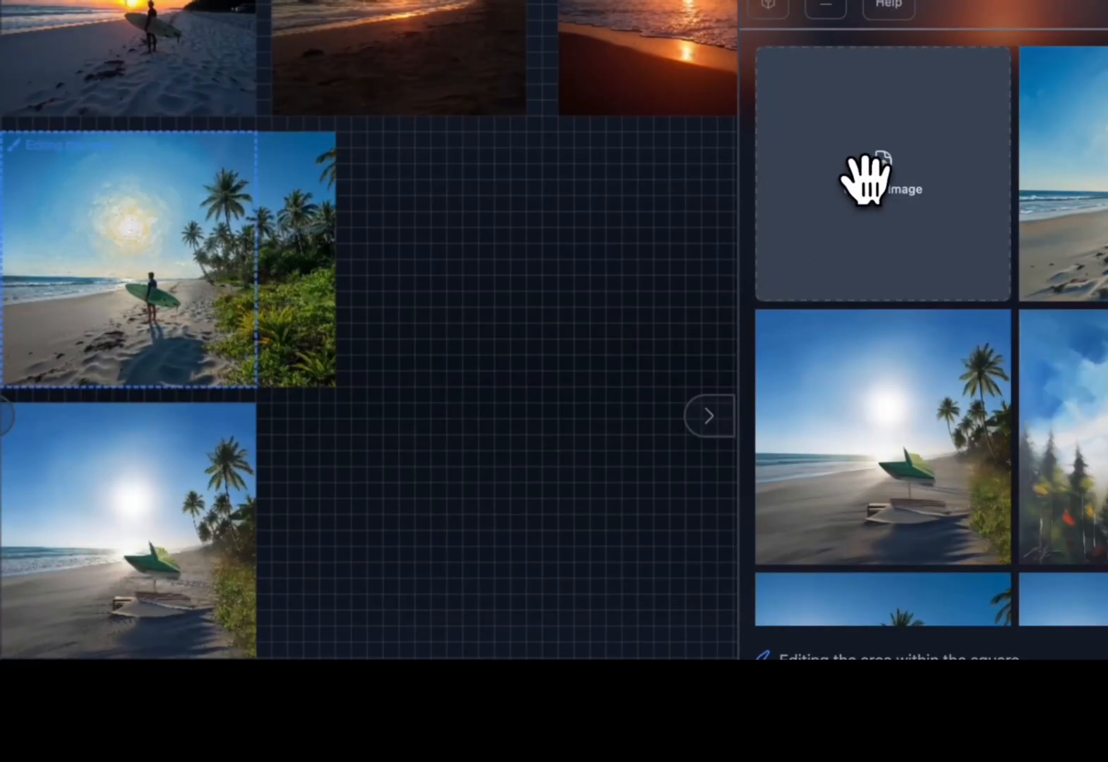
left_click(865, 180)
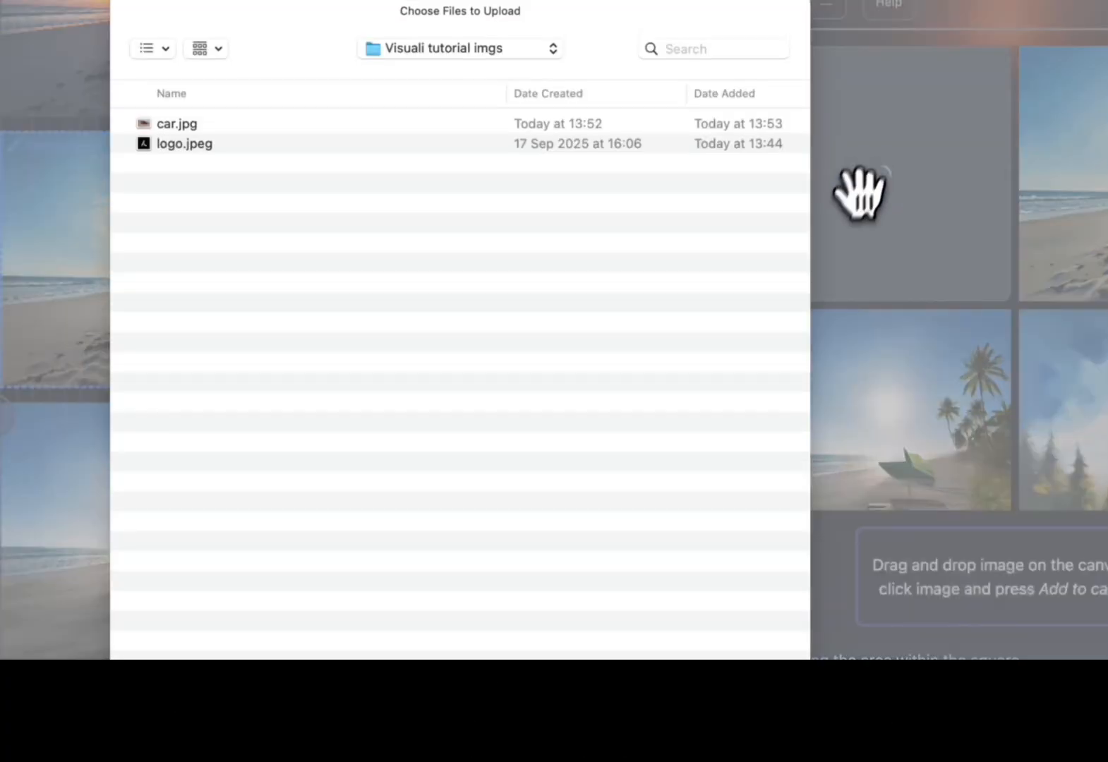
double_click(340, 144)
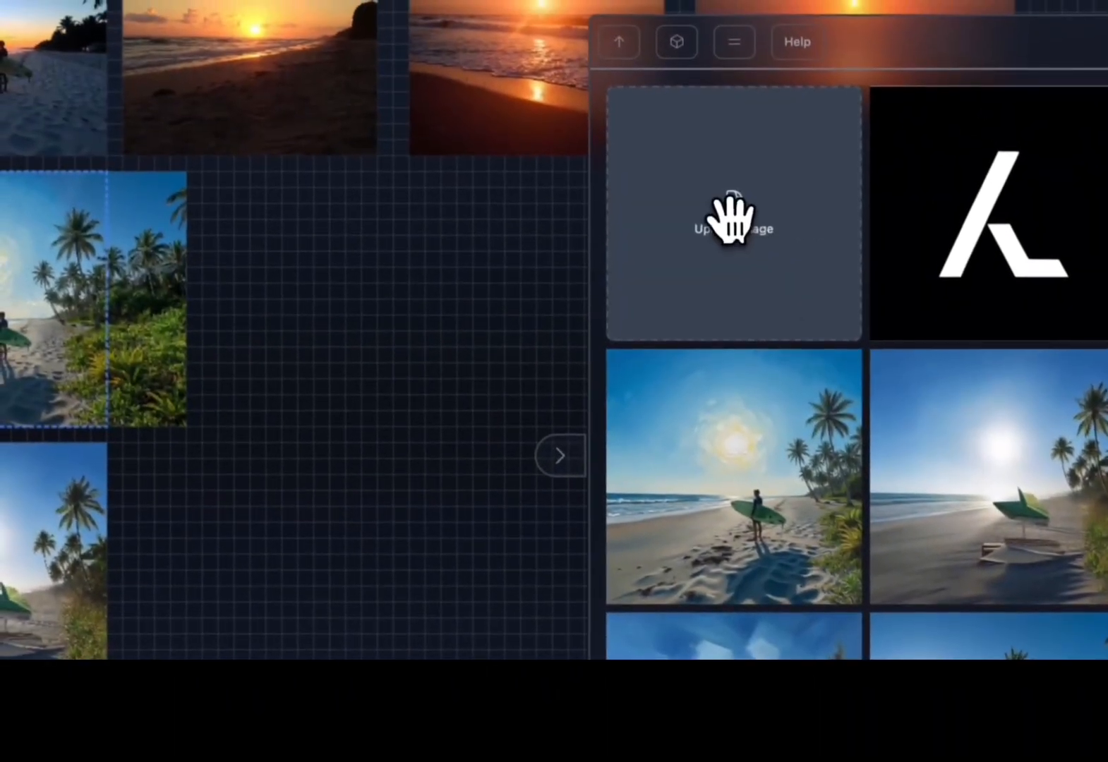
left_click(731, 209)
double_click(355, 121)
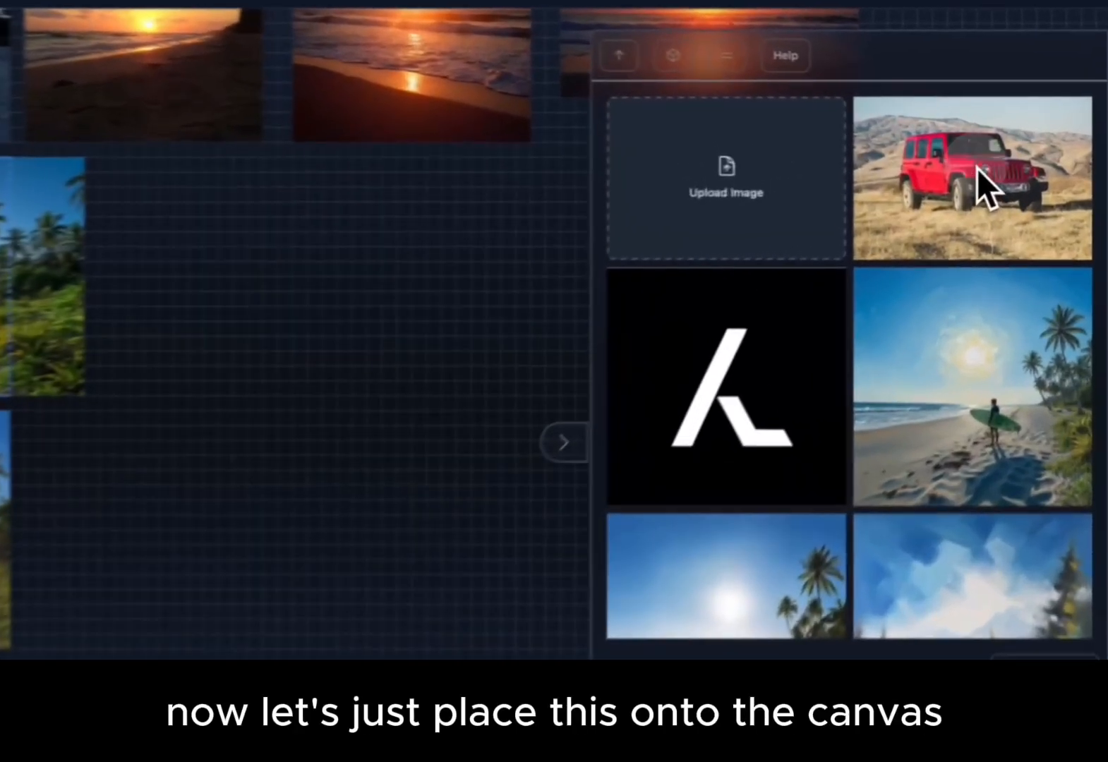
Place the uploaded car image onto an empty area of the canvas.
left_click_drag(976, 168, 371, 537)
left_click_drag(457, 485, 459, 487)
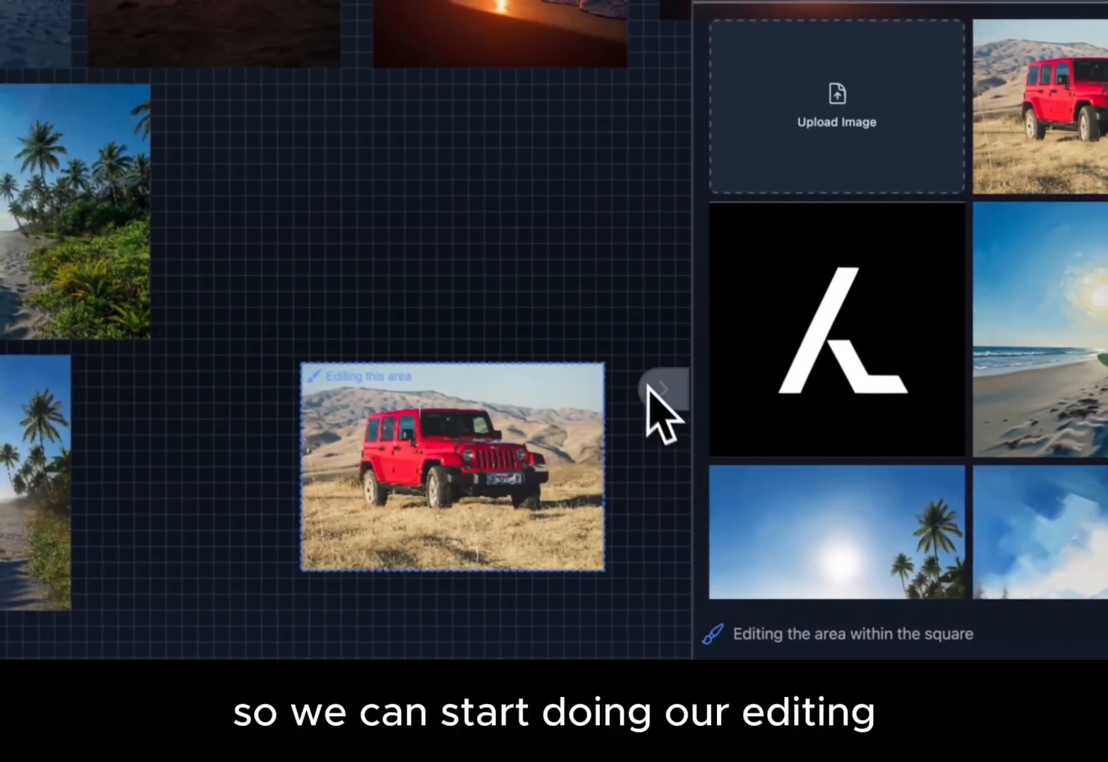
Place the logo image on the canvas just above the car image.
left_click_drag(863, 322, 446, 116)
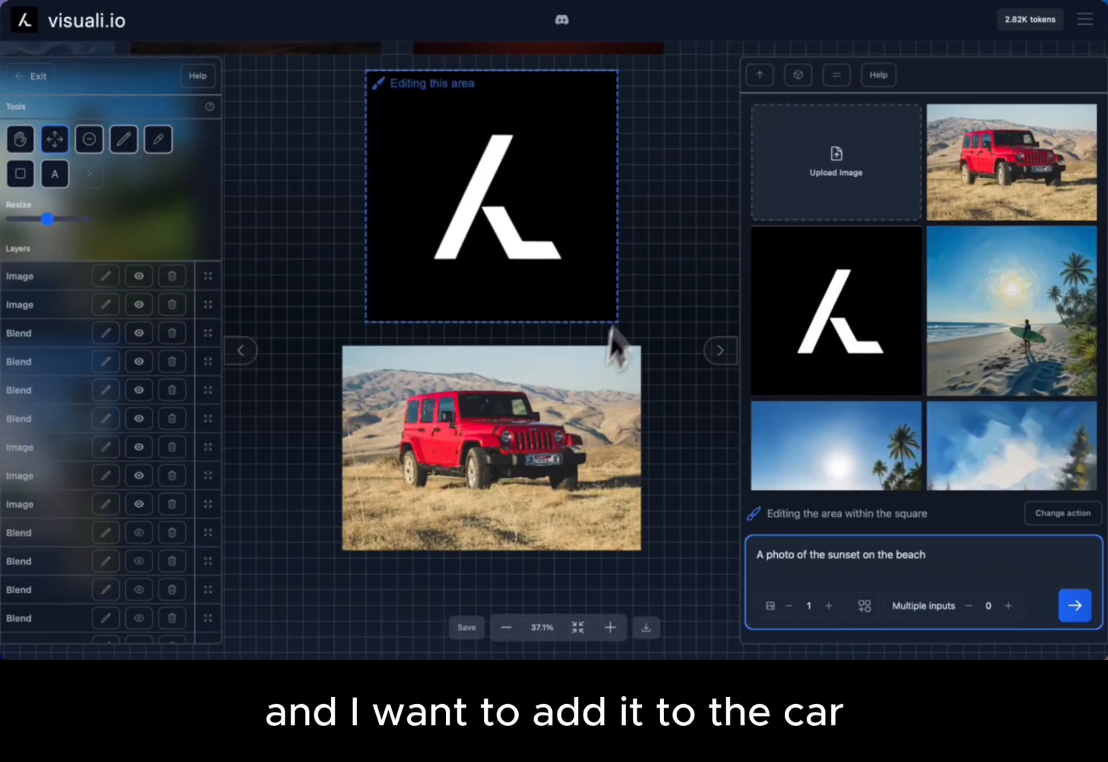
scroll(639, 272, "right", 1)
scroll(639, 273, "down", 1)
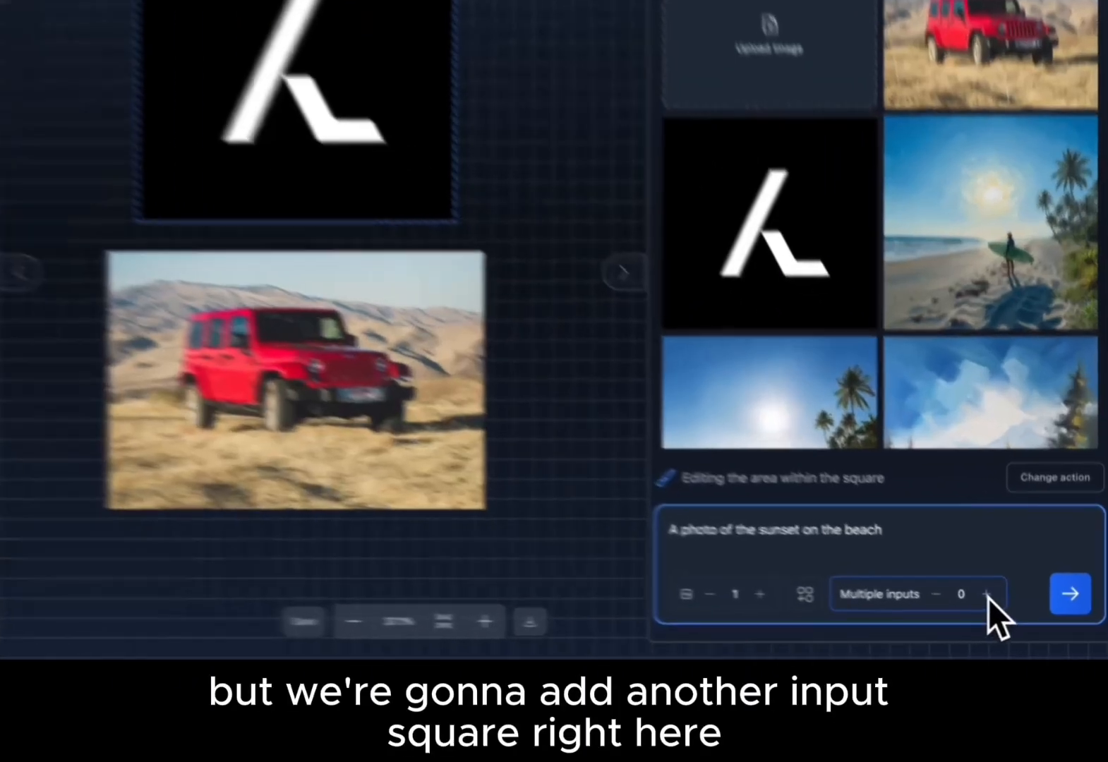
Add one extra input square and position it over the car image while the logo is the edit area.
left_click(1009, 606)
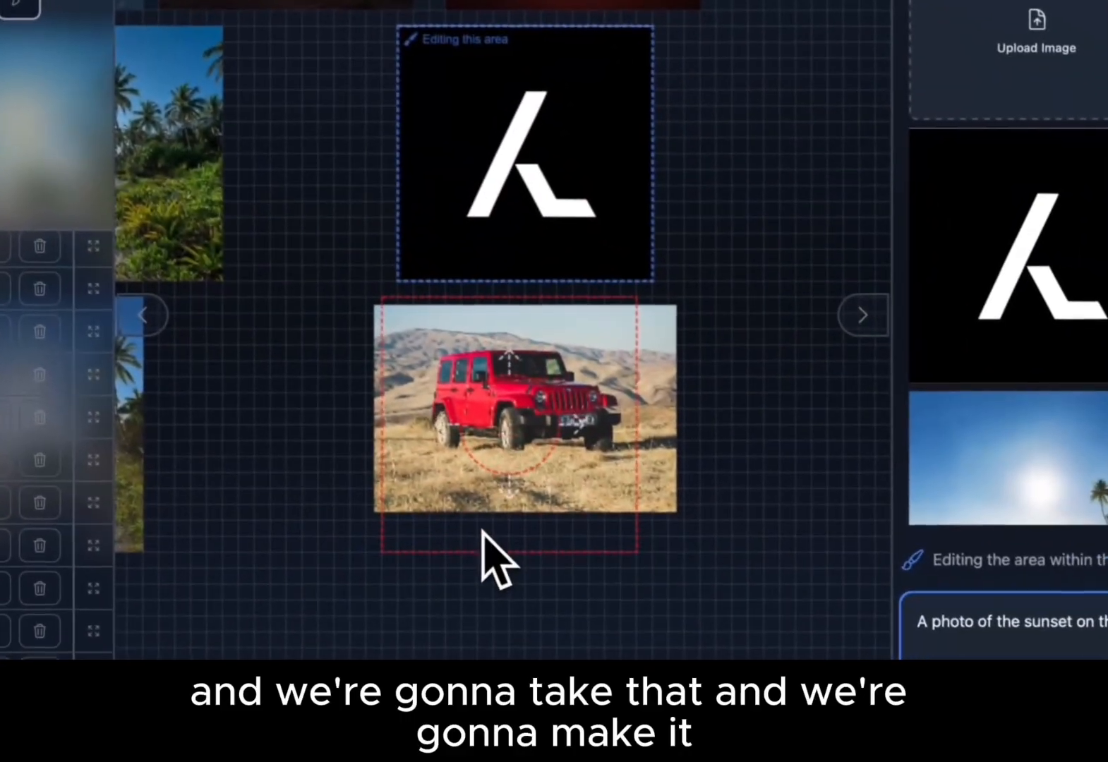
scroll(470, 346, "up", 5)
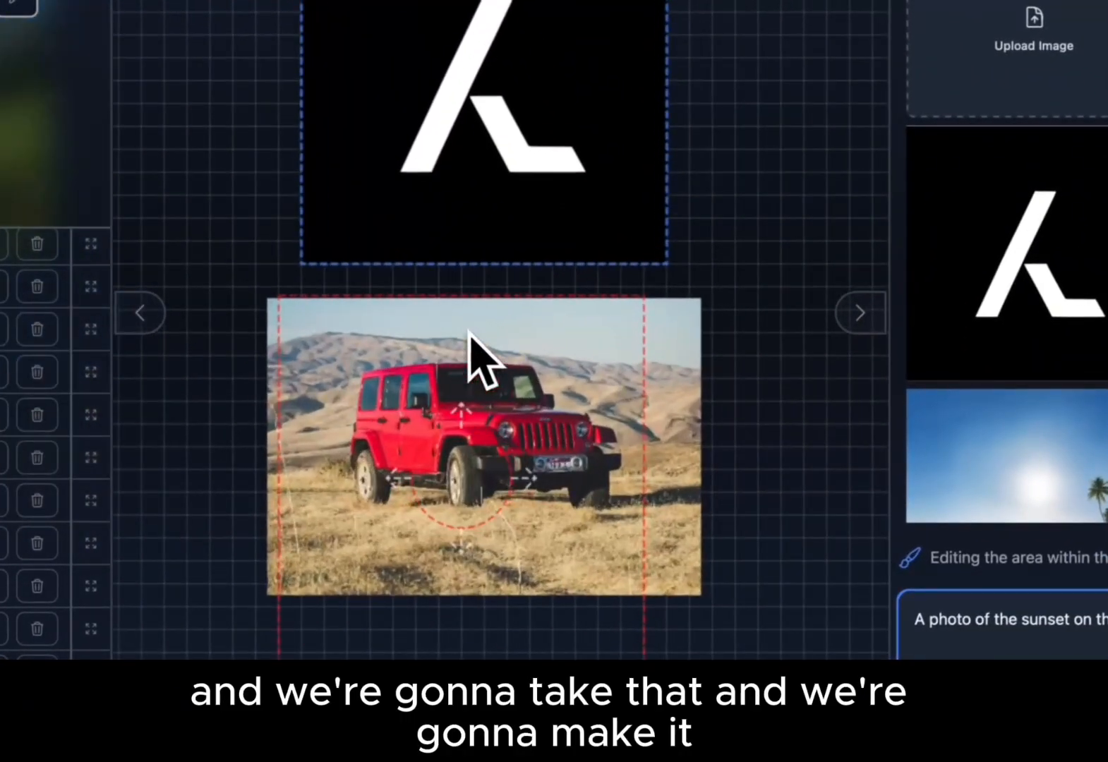
left_click_drag(719, 272, 732, 281)
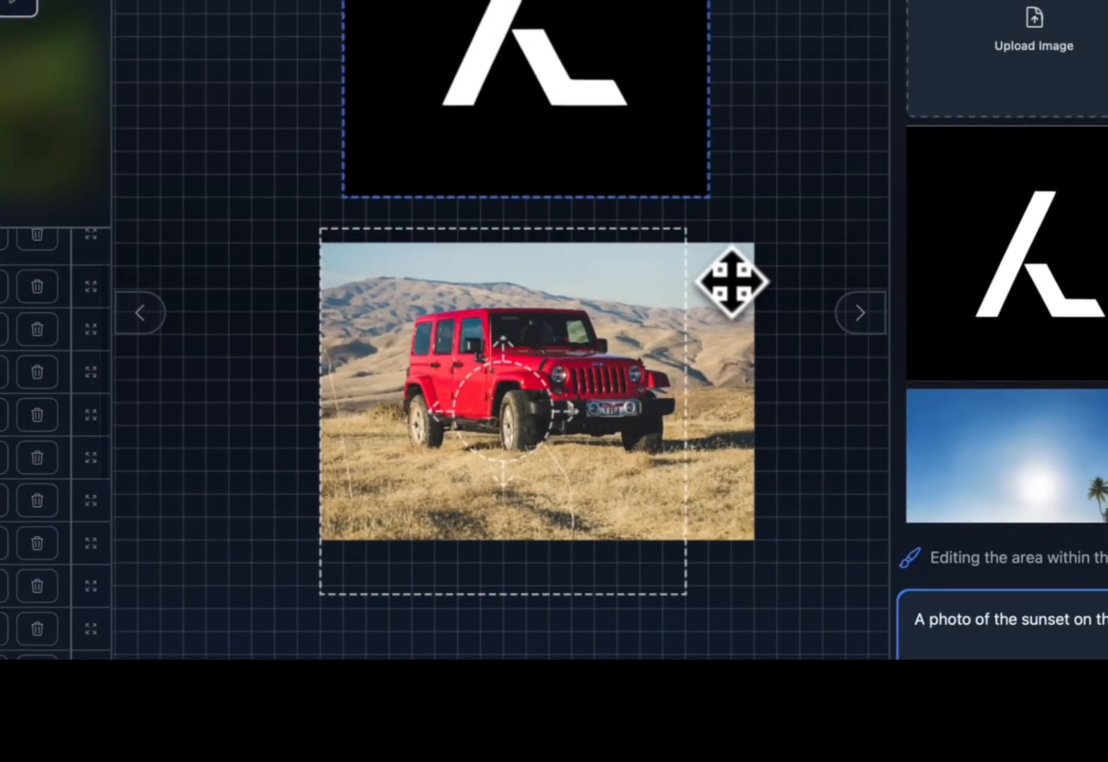
left_click_drag(493, 297, 529, 326)
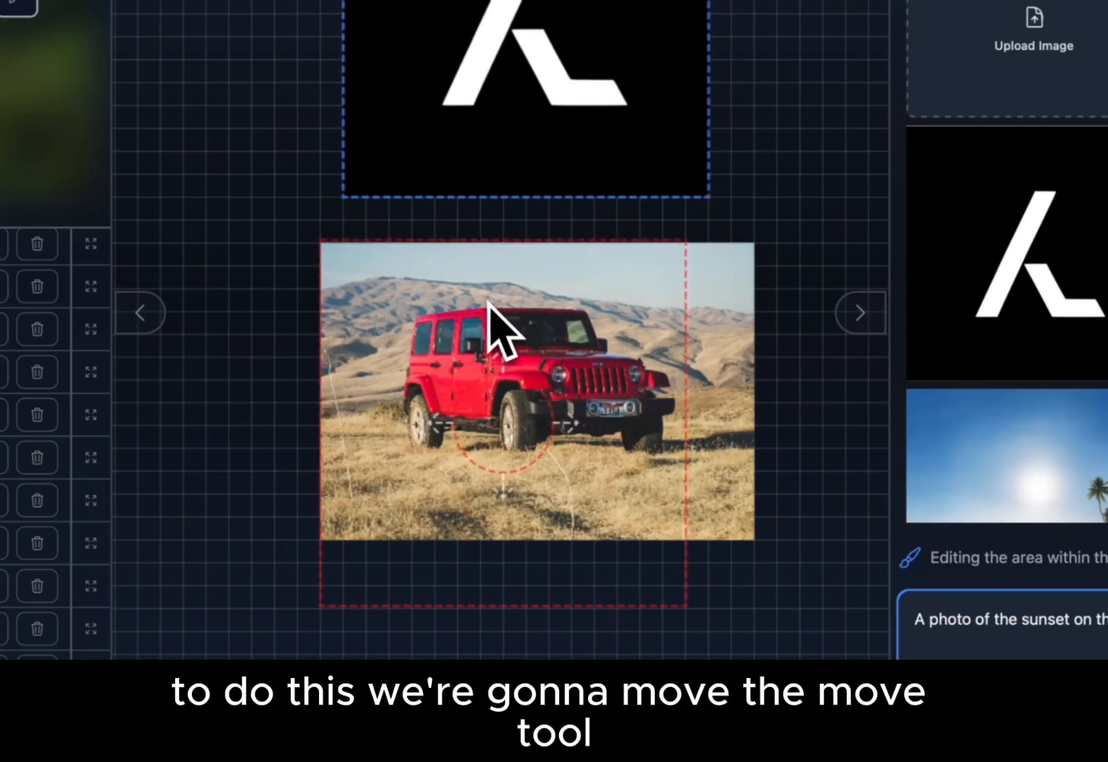
mouse_move(489, 302)
left_mouse_down()
mouse_move(486, 277)
mouse_move(480, 299)
left_mouse_up()
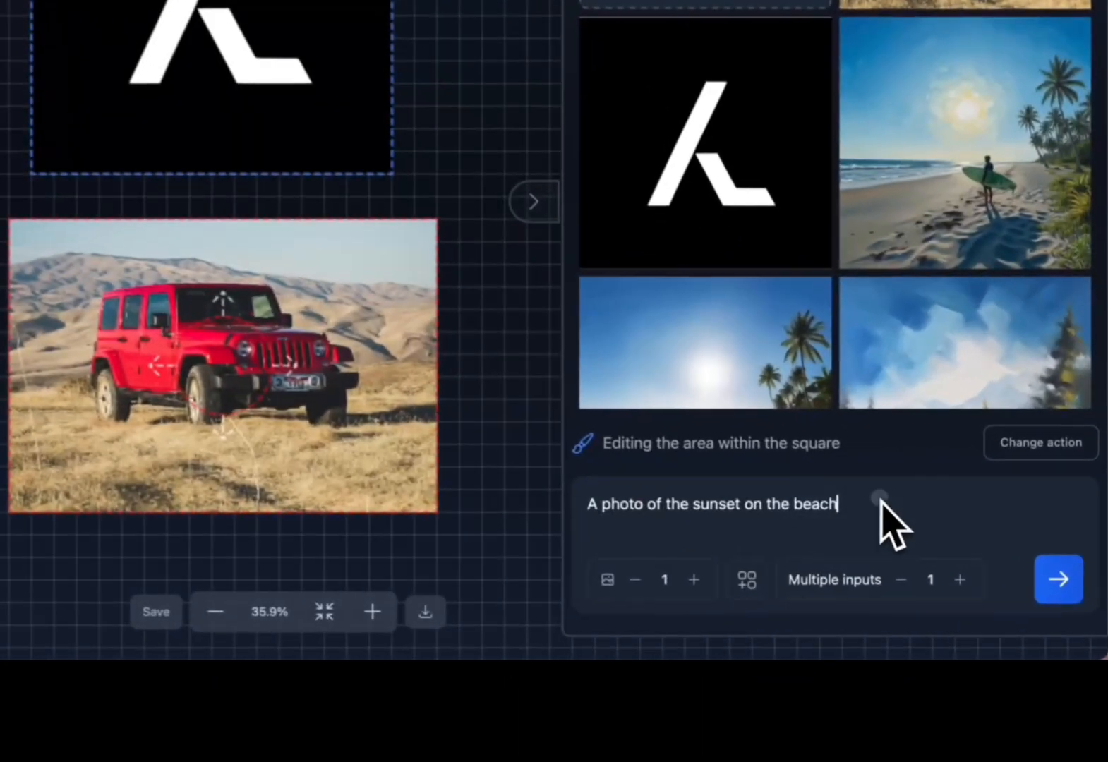
Replace the prompt with 'Put the logo on the side of the car', raise the image count, and generate.
left_click_drag(945, 557, 758, 562)
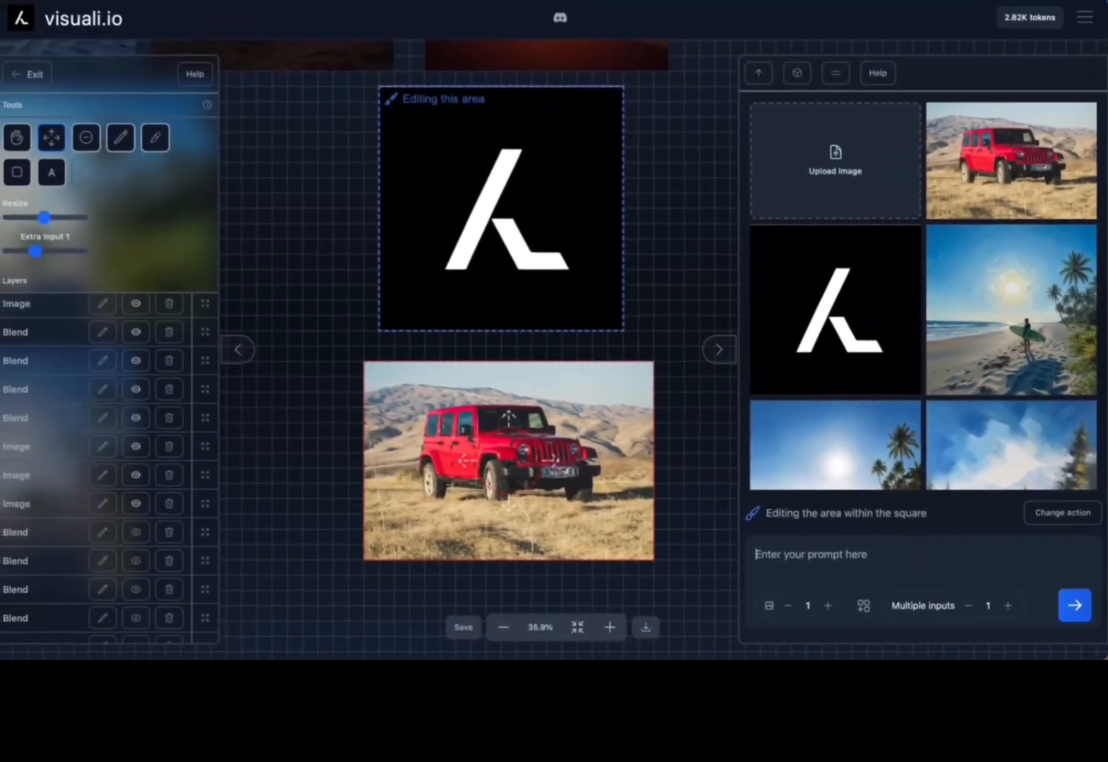
type("Put the logo on the side of the car")
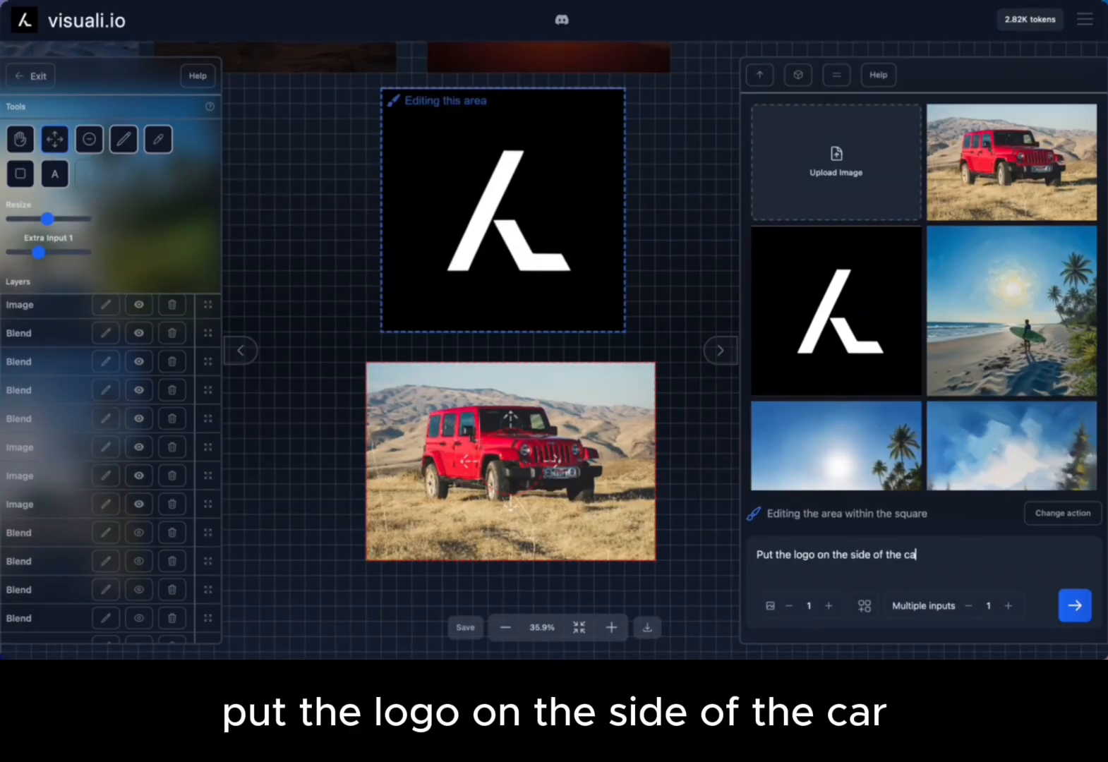
left_click(1075, 605)
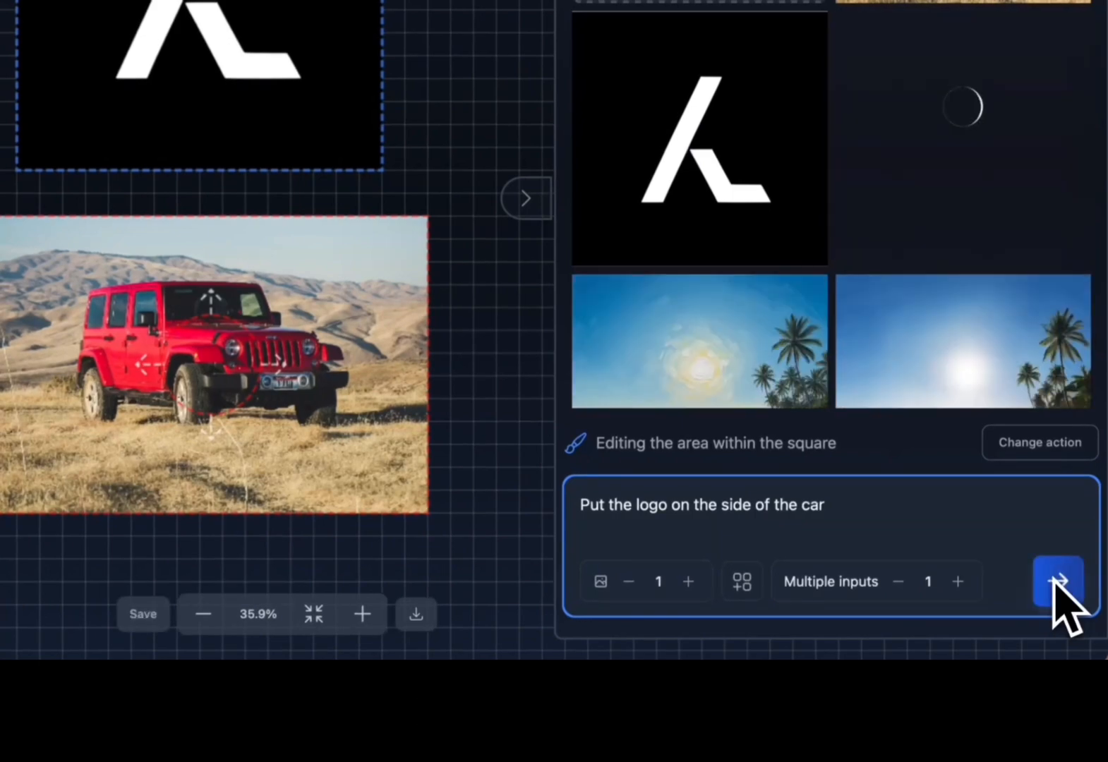
left_click(688, 583)
left_click(1068, 594)
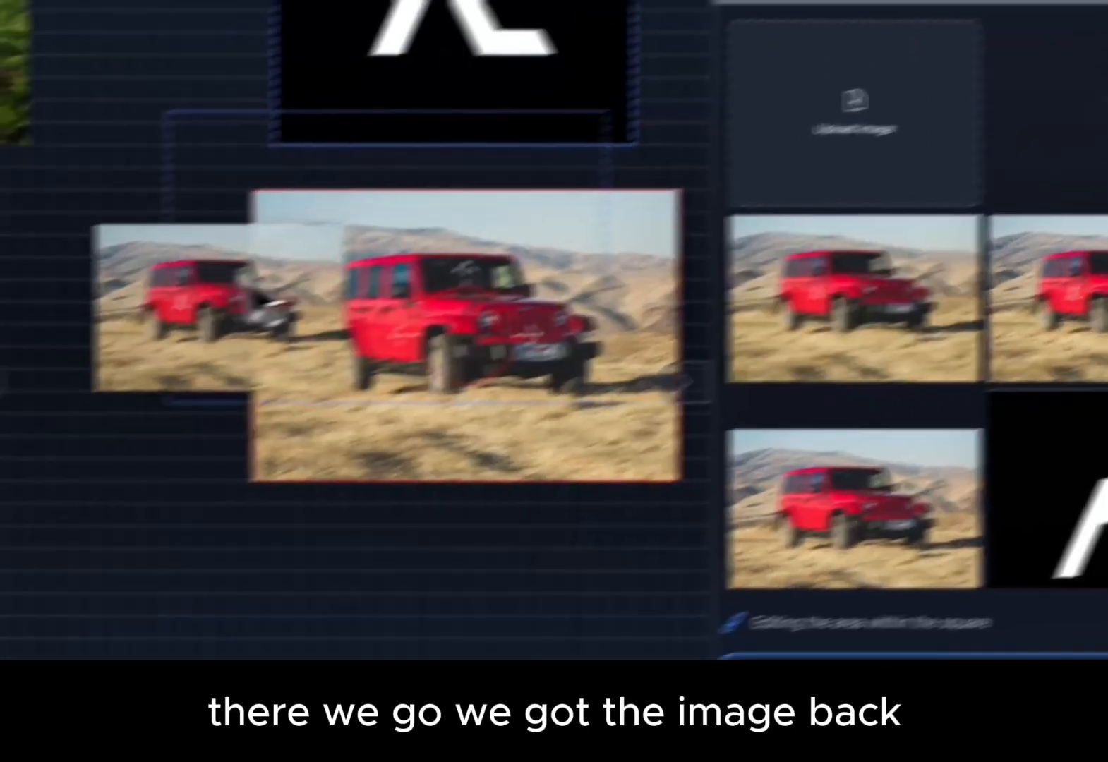
Arrange the generated logo-on-car images beside the original car image on the canvas.
left_click_drag(257, 284, 50, 367)
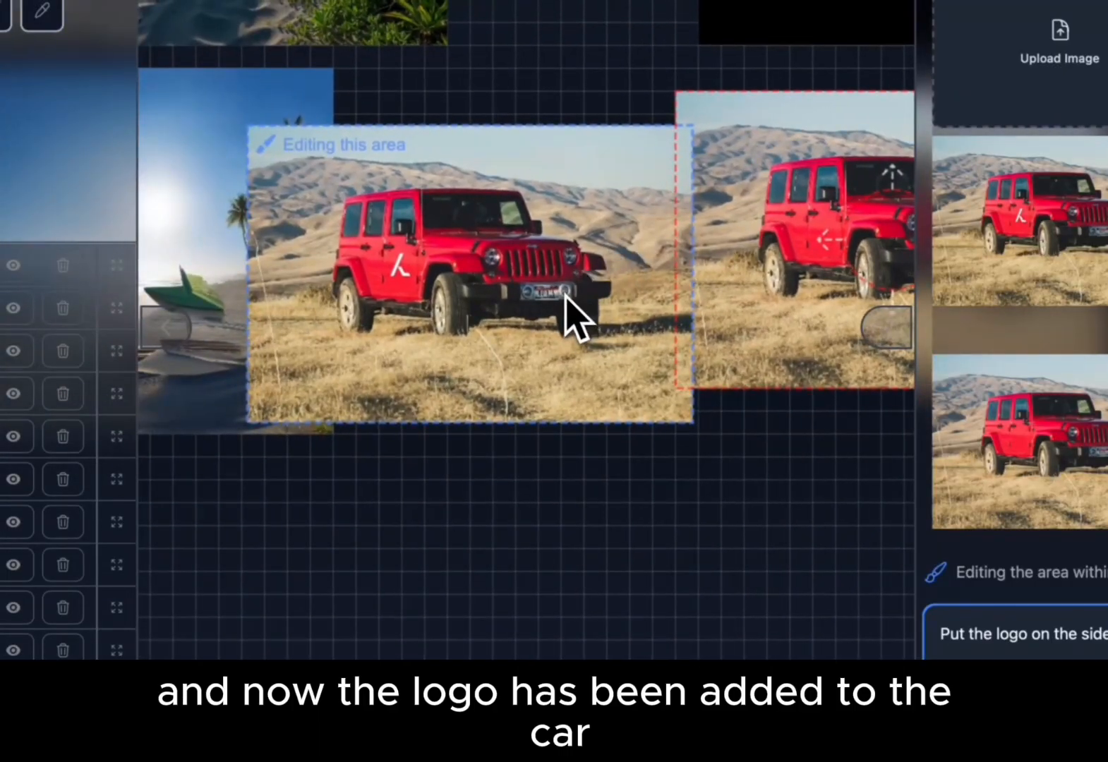
left_click_drag(564, 295, 526, 544)
left_click_drag(504, 226, 731, 542)
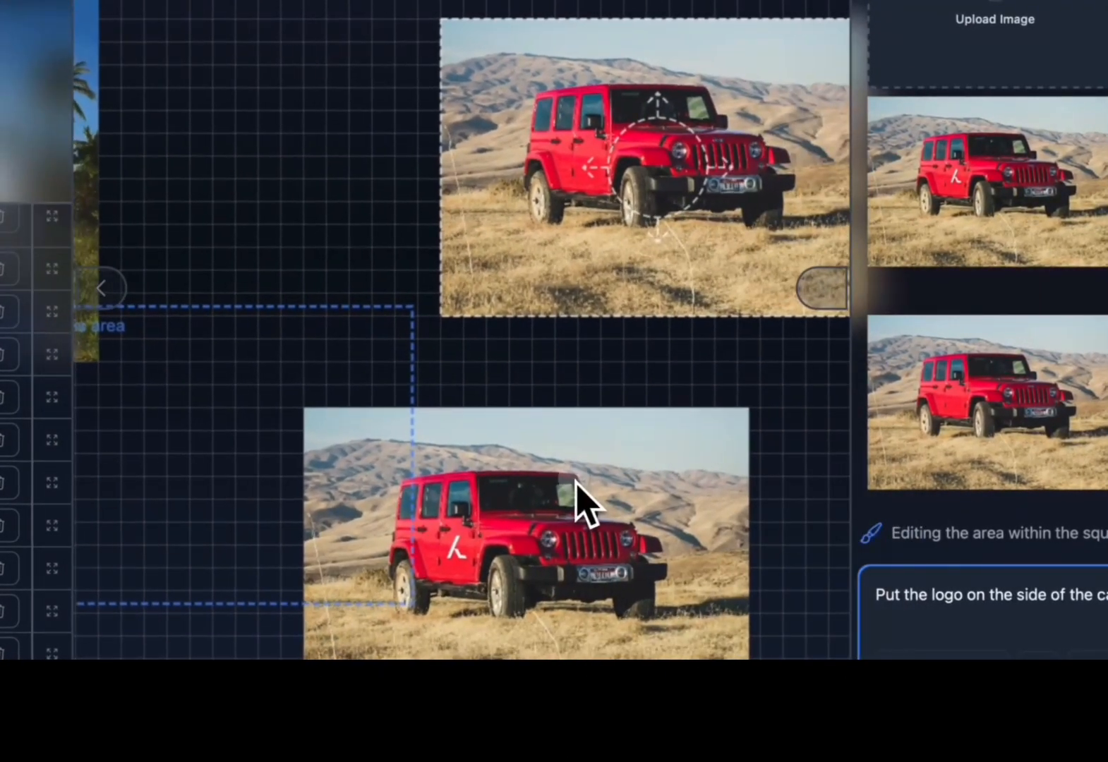
left_click_drag(574, 485, 706, 429)
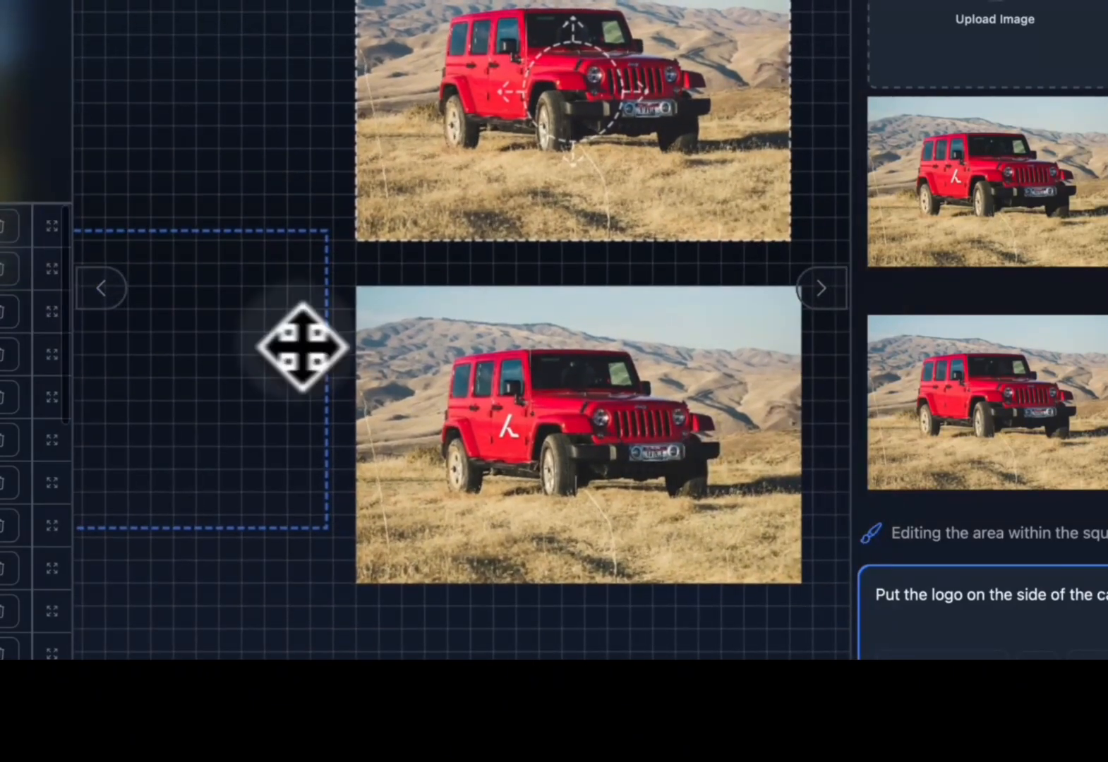
left_click_drag(296, 346, 618, 388)
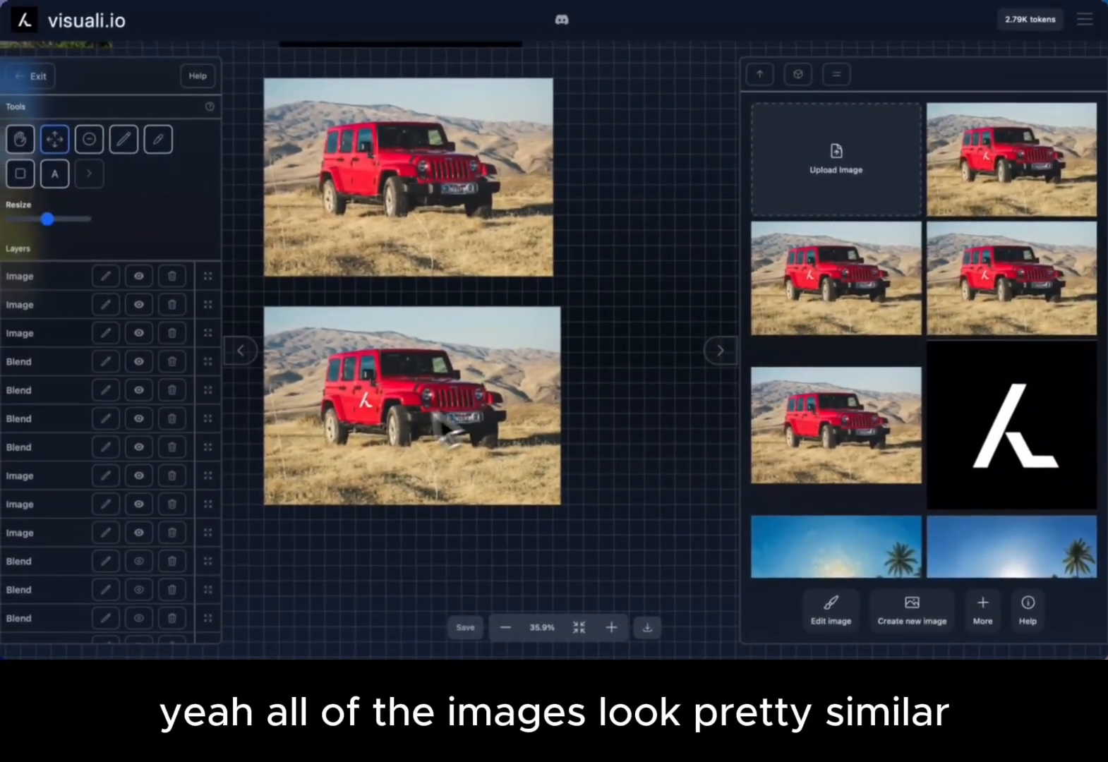
Zoom around the canvas to compare the generated car images with the original.
scroll(391, 421, "up", 5)
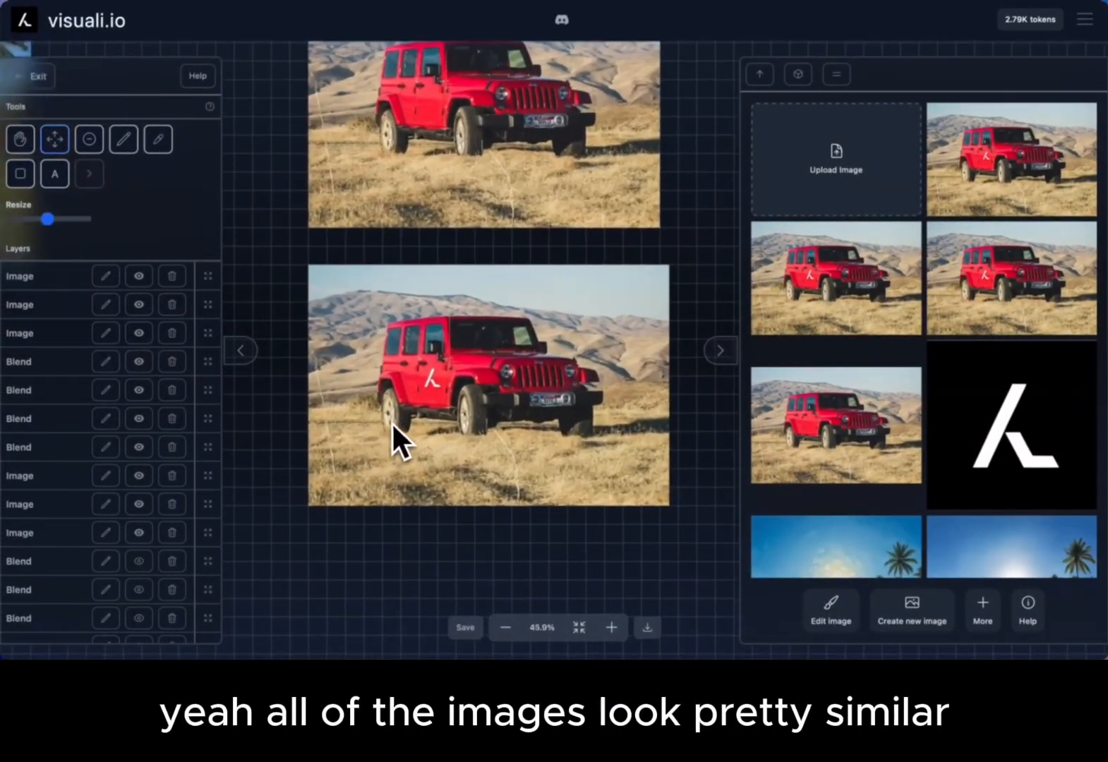
scroll(480, 375, "down", 4)
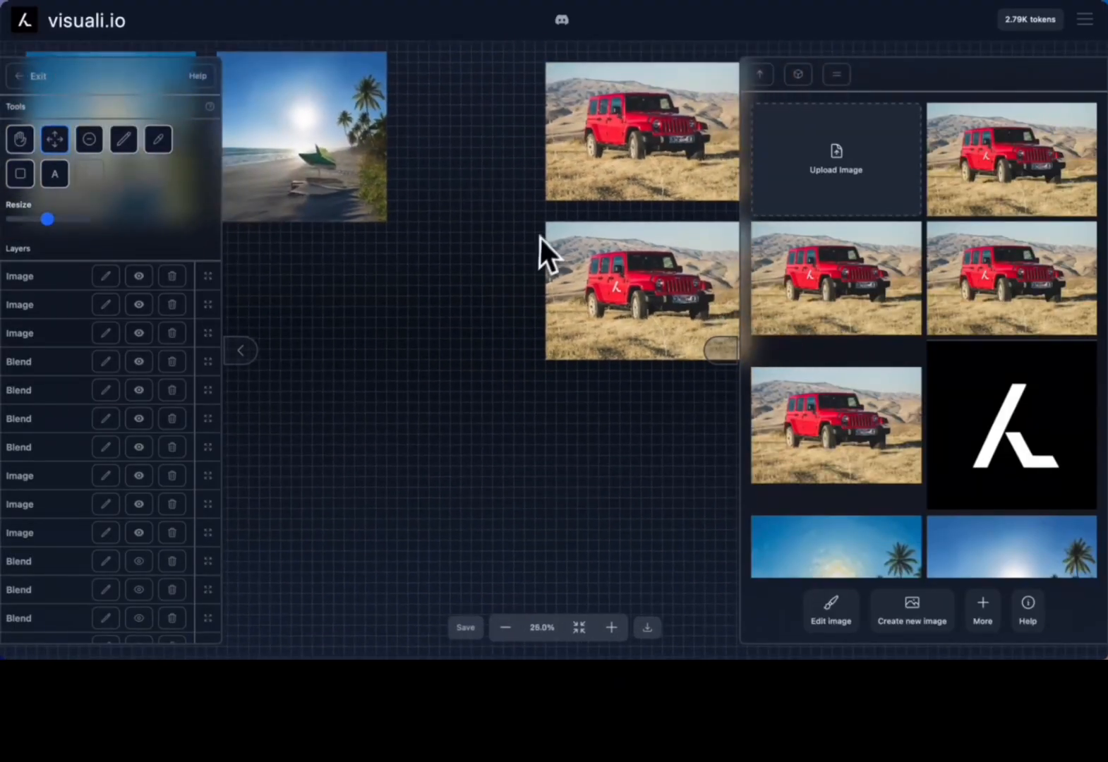
scroll(542, 235, "down", 2)
scroll(544, 230, "up", 1)
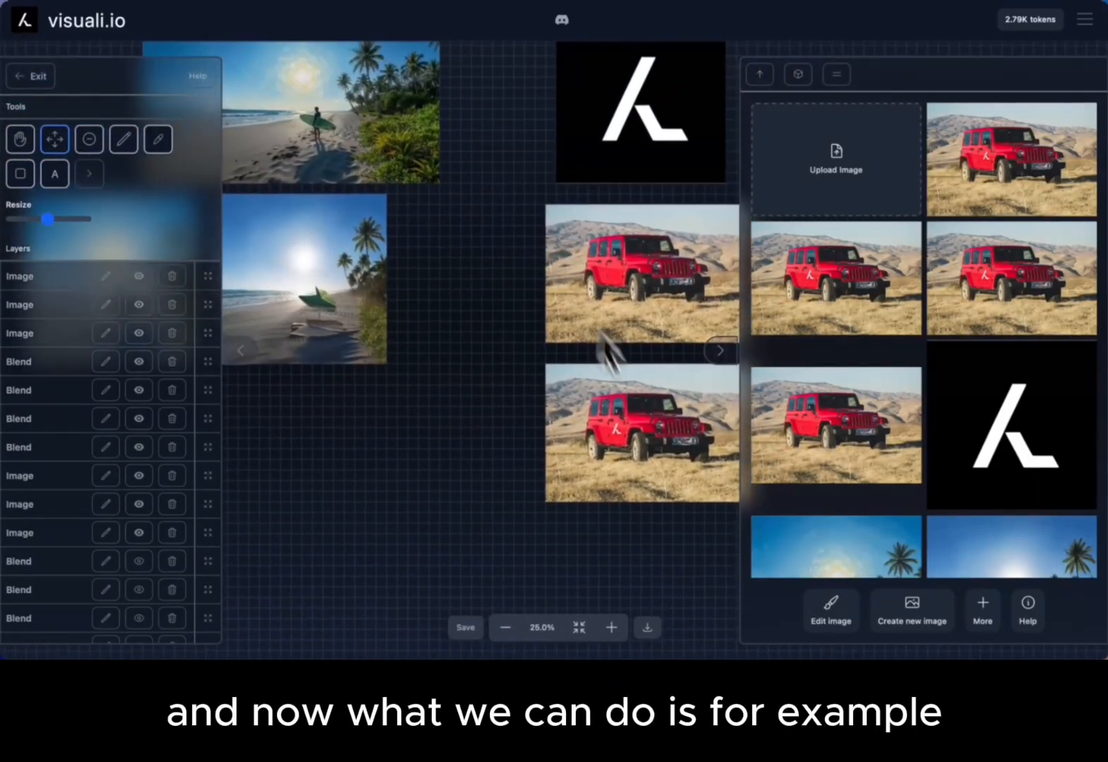
Move one logo-on-car image below the beach images on the canvas.
left_click_drag(666, 421, 589, 439)
left_click_drag(614, 344, 292, 349)
scroll(291, 349, "left", 3)
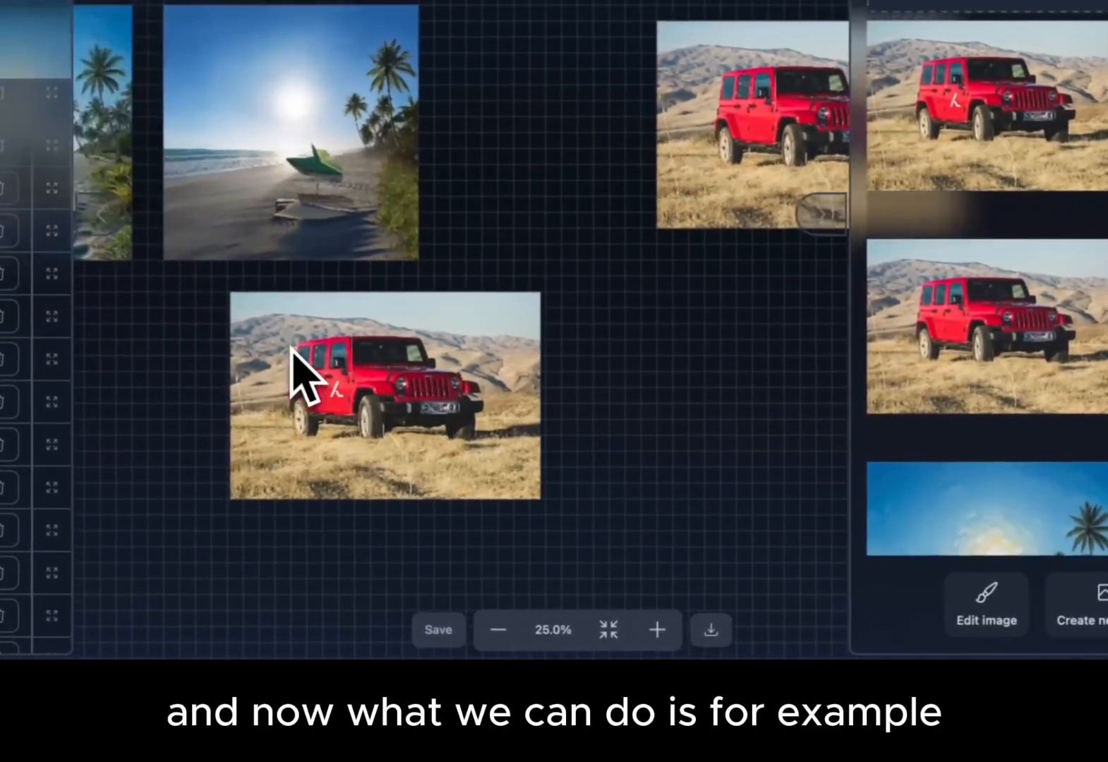
Start an edit on the logo-on-car image and place an extra input square next to the surfer in the beach image.
scroll(292, 349, "up", 1)
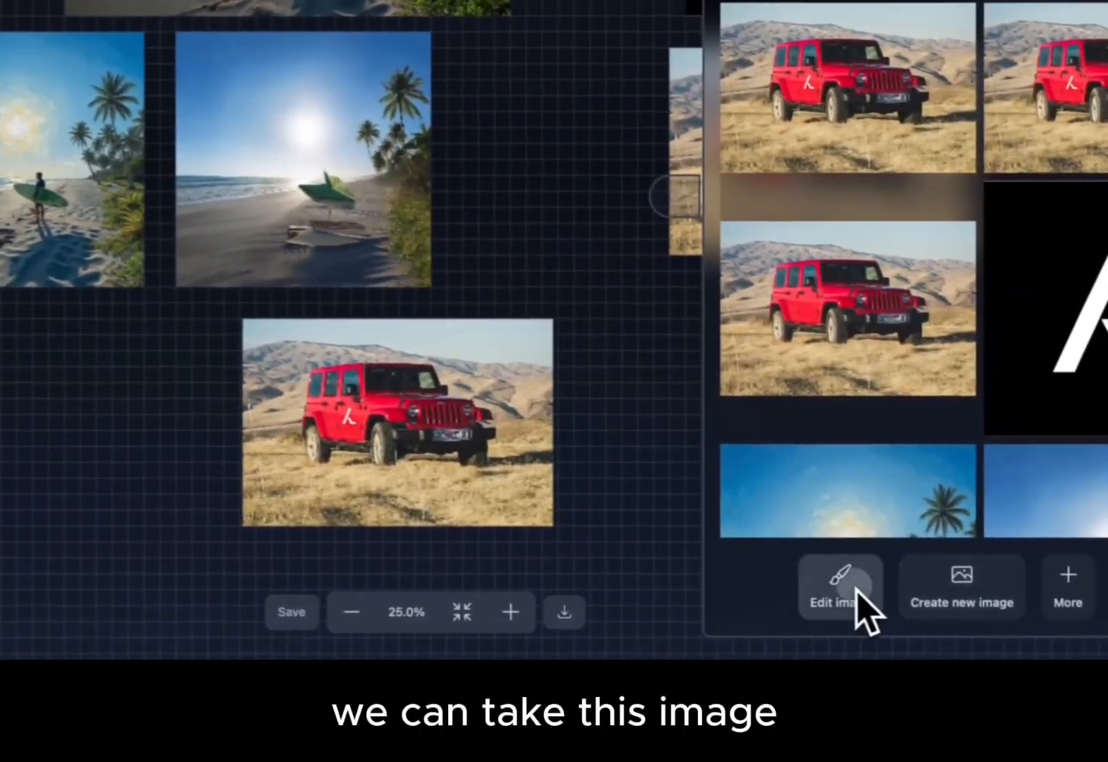
left_click(996, 605)
left_click_drag(609, 376, 341, 419)
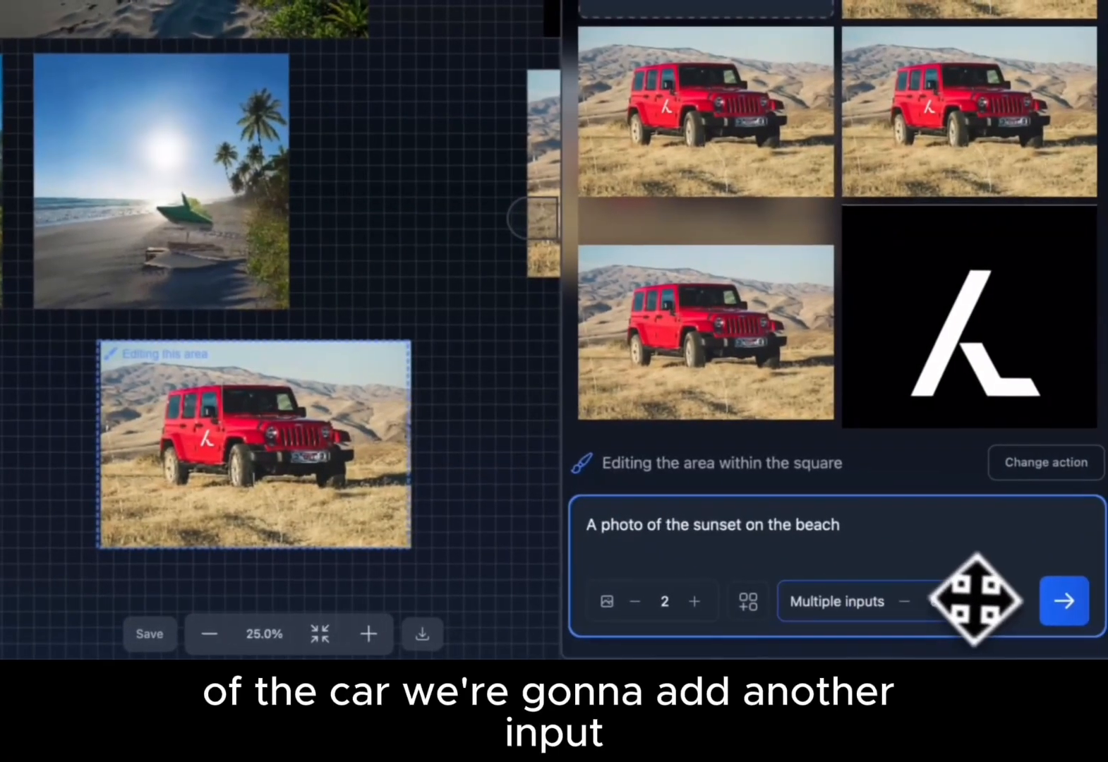
left_click(953, 601)
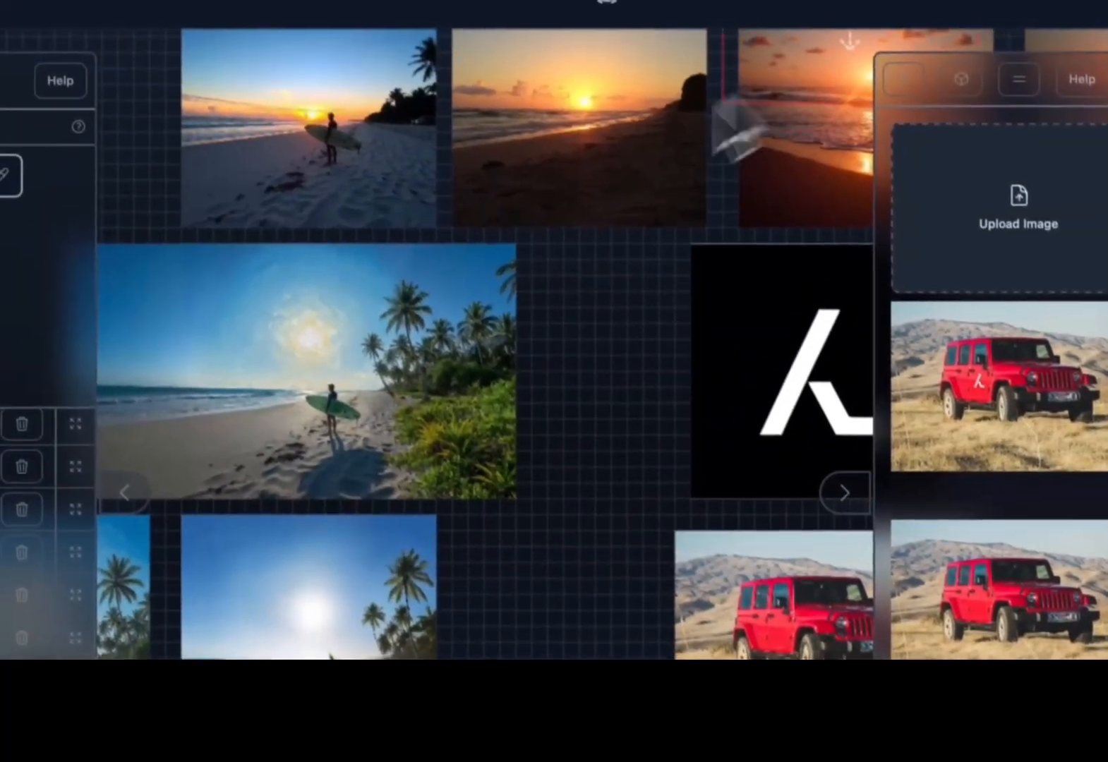
left_click_drag(714, 101, 365, 377)
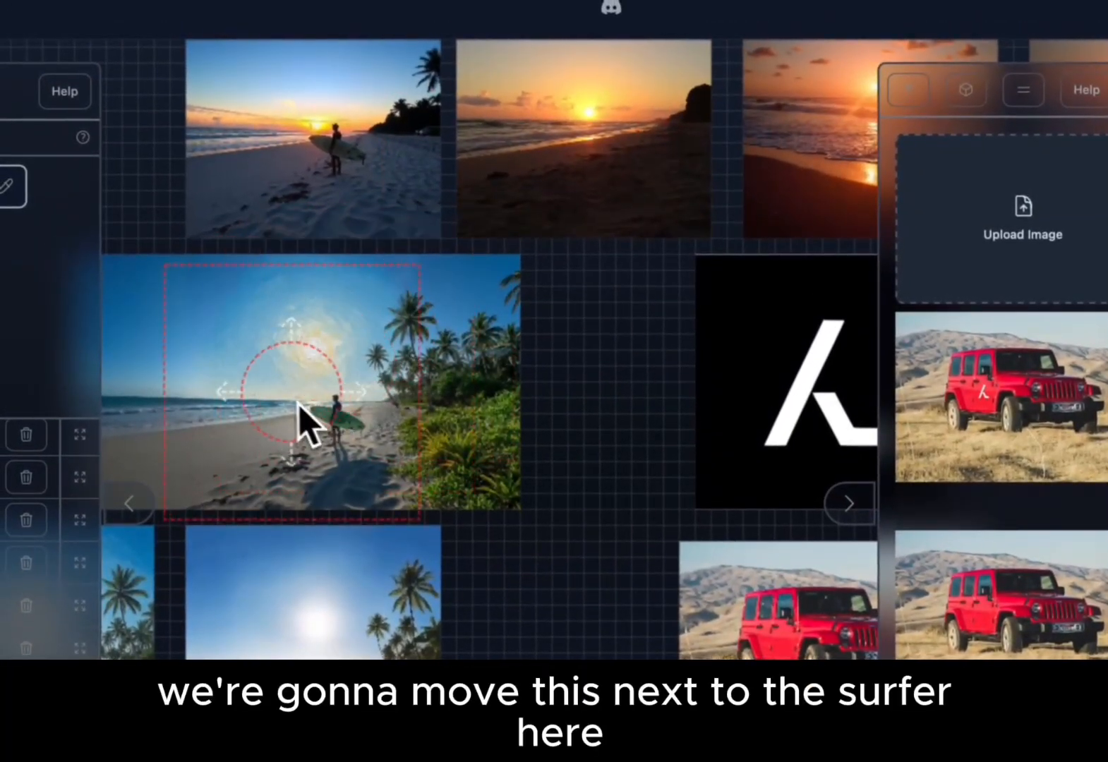
left_click_drag(297, 404, 406, 396)
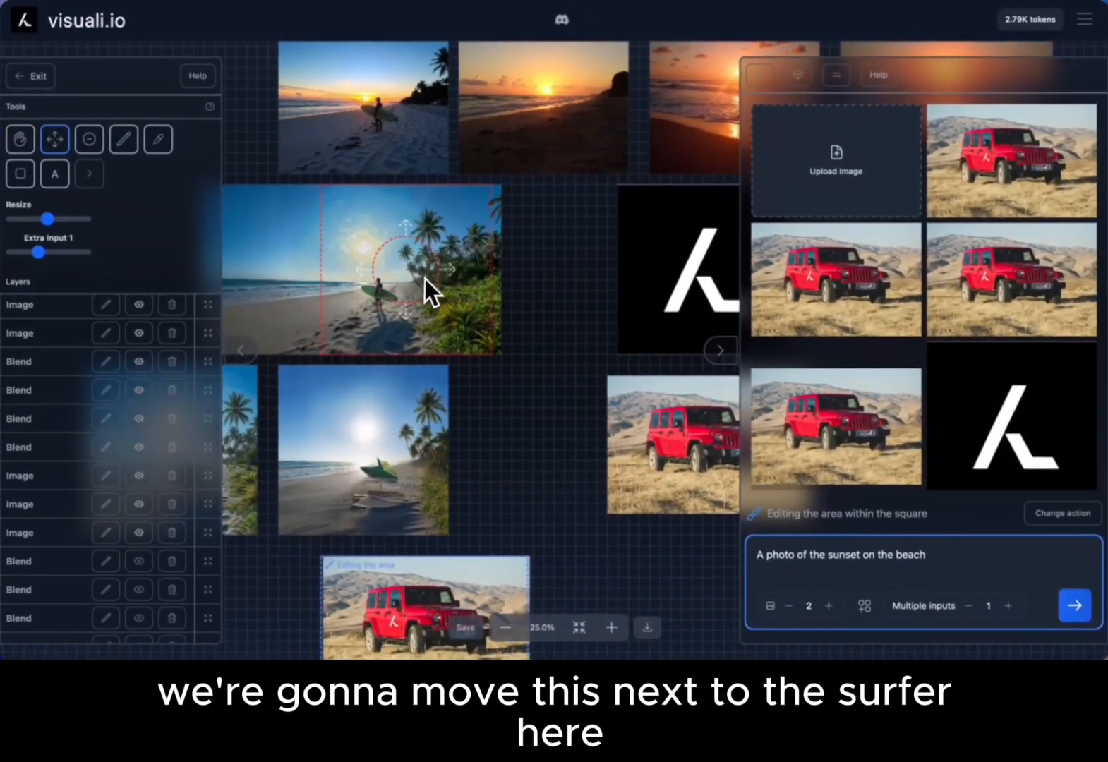
Position the extra input square beside the surfer in the beach image.
left_click_drag(425, 278, 441, 276)
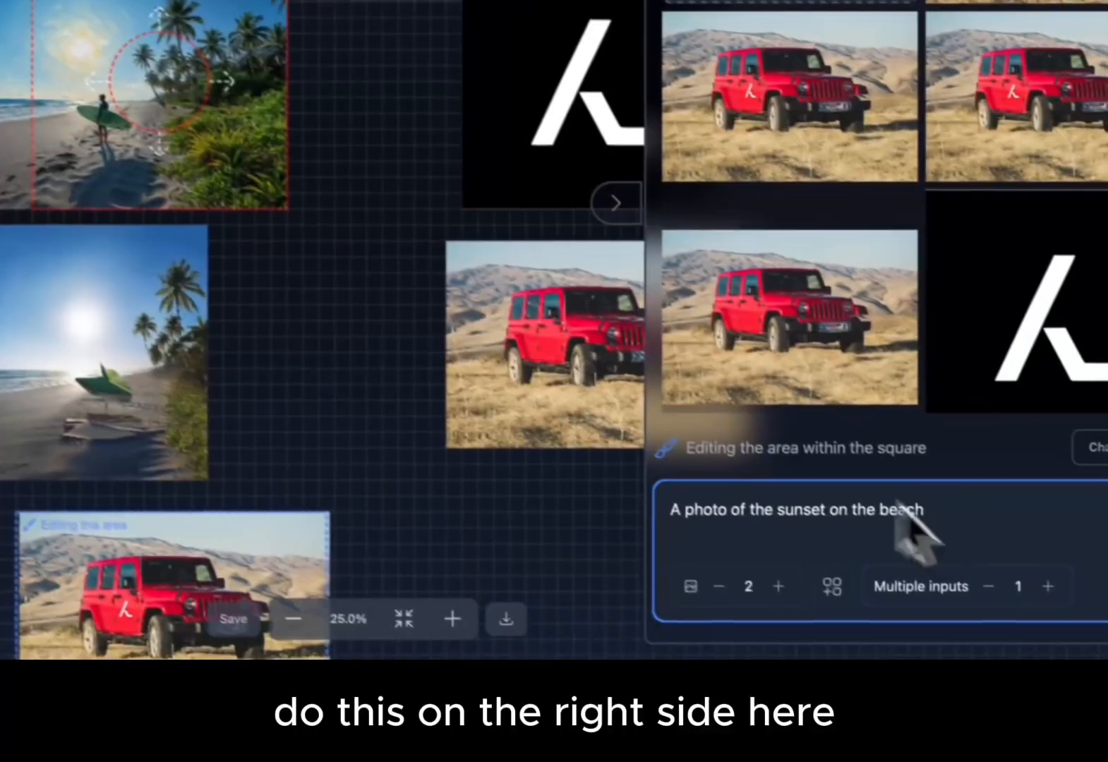
scroll(536, 422, "down", 2)
scroll(537, 421, "left", 1)
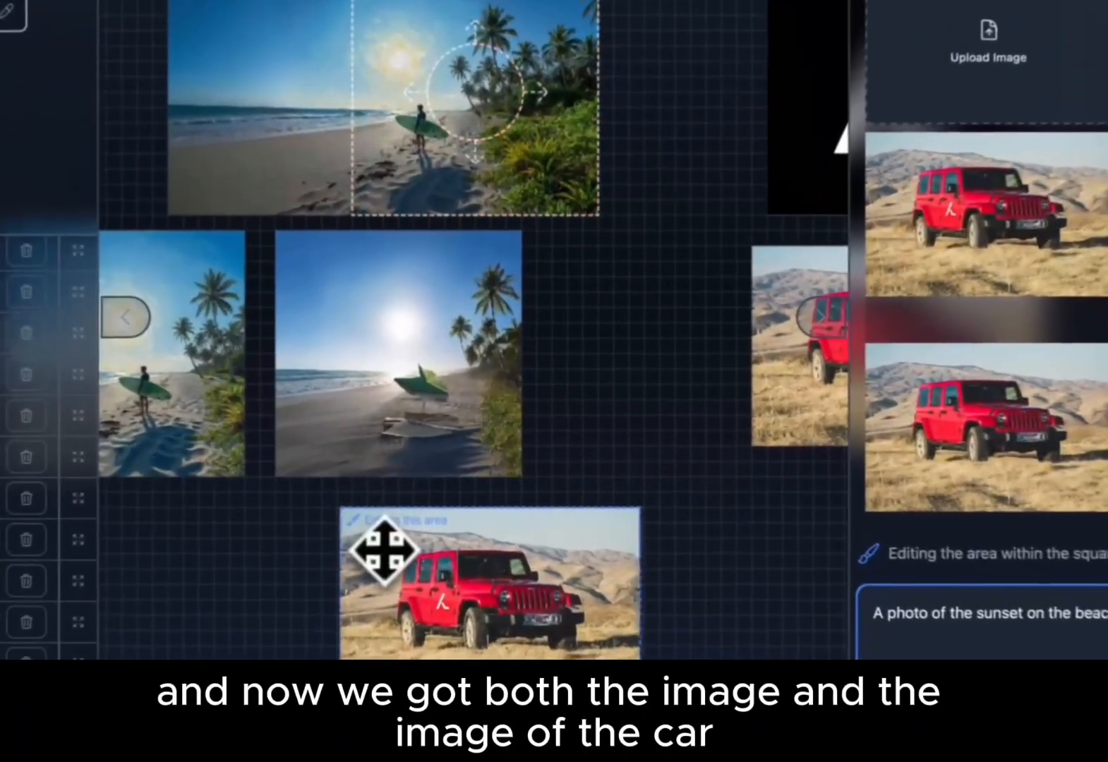
Fit the editing area square over the whole logo-on-car image.
scroll(396, 533, "up", 3)
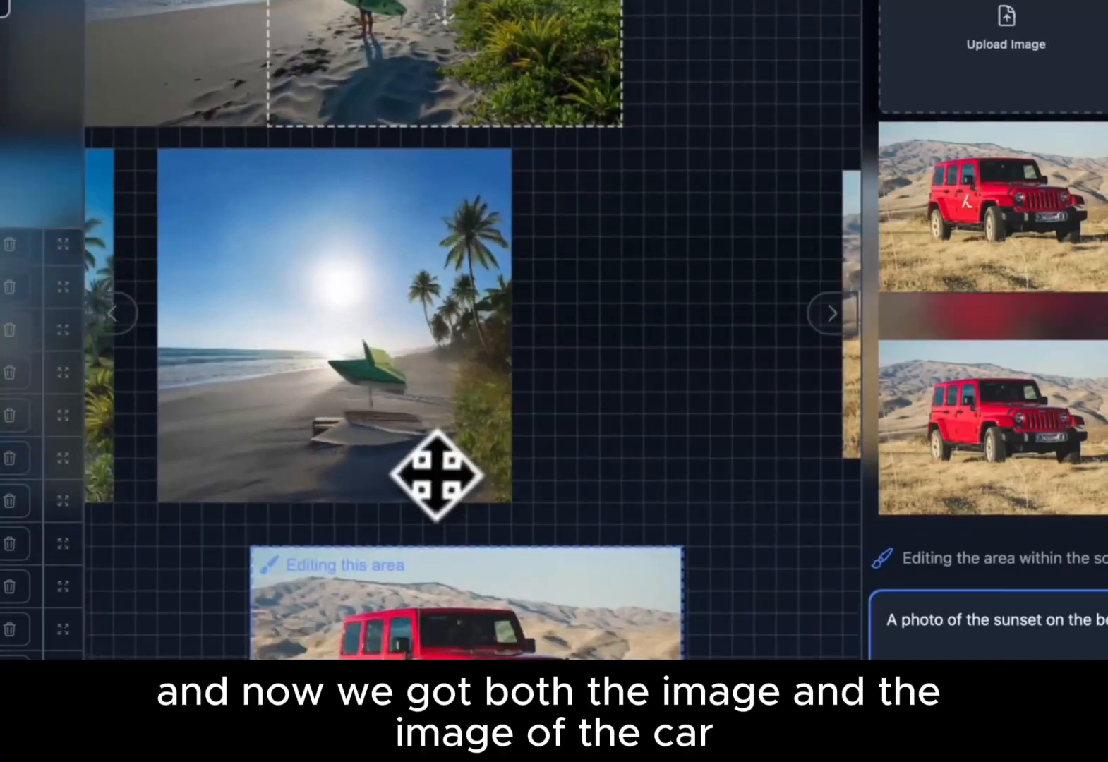
scroll(435, 475, "down", 2)
left_click(458, 479)
left_click_drag(324, 506, 319, 506)
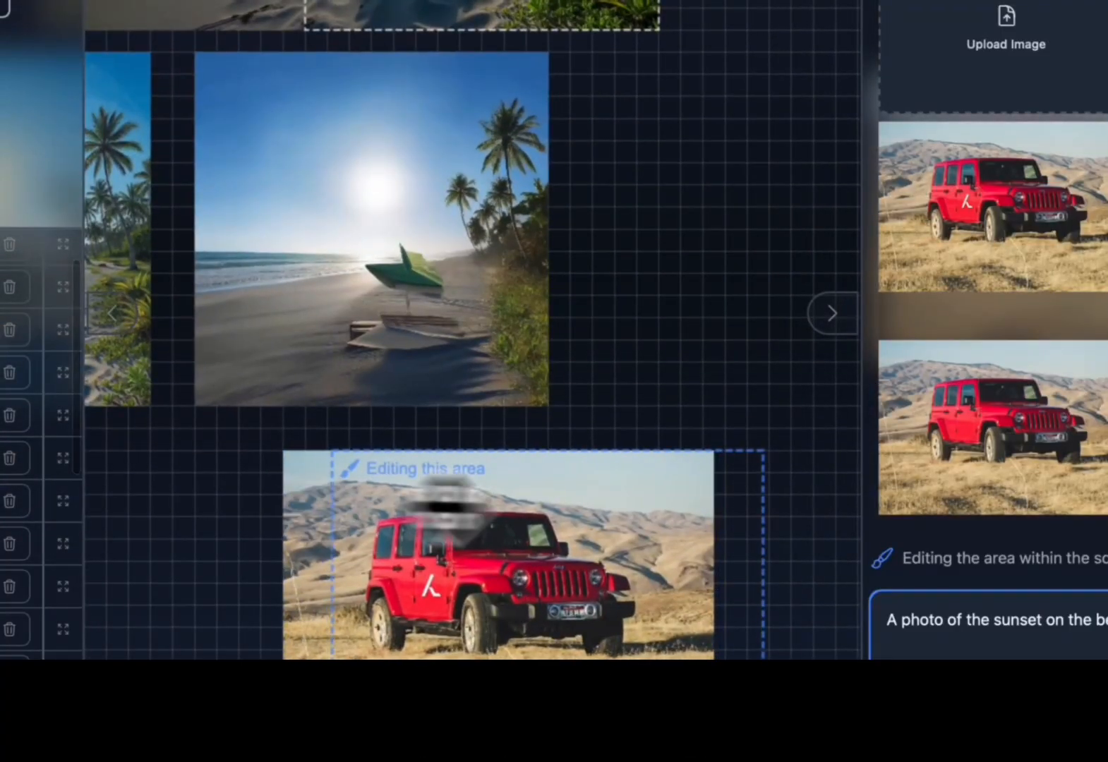
left_click_drag(489, 505, 447, 504)
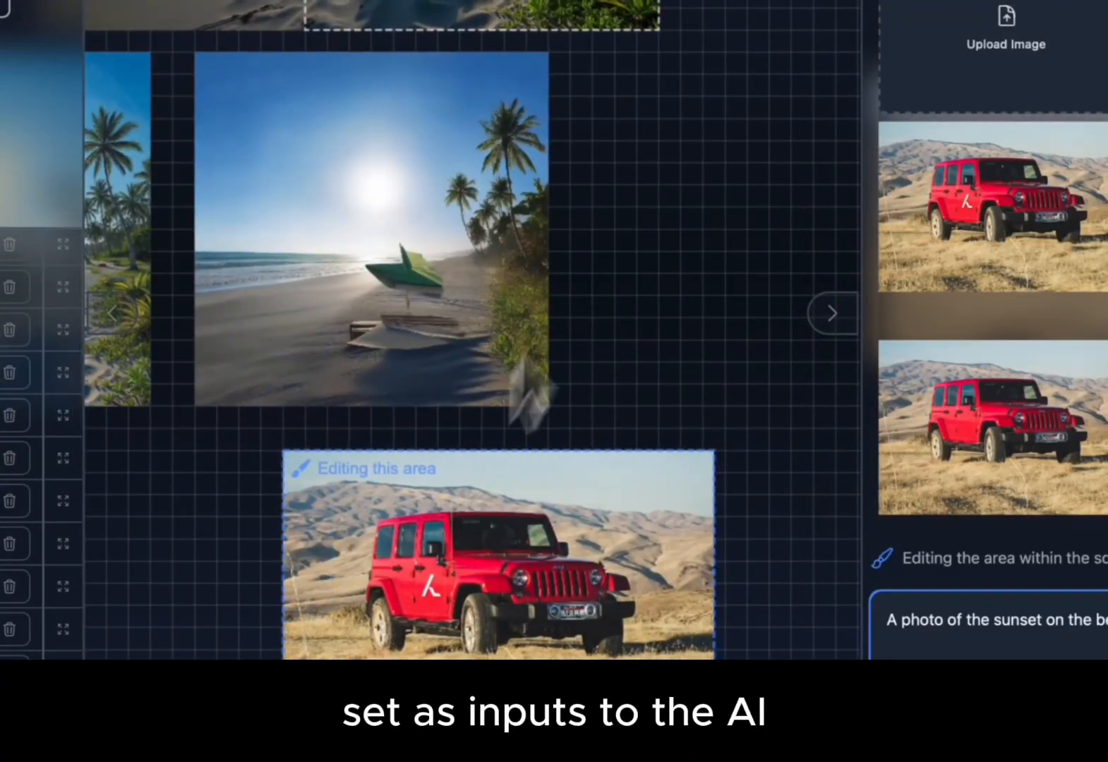
scroll(628, 162, "up", 2)
scroll(630, 164, "down", 2)
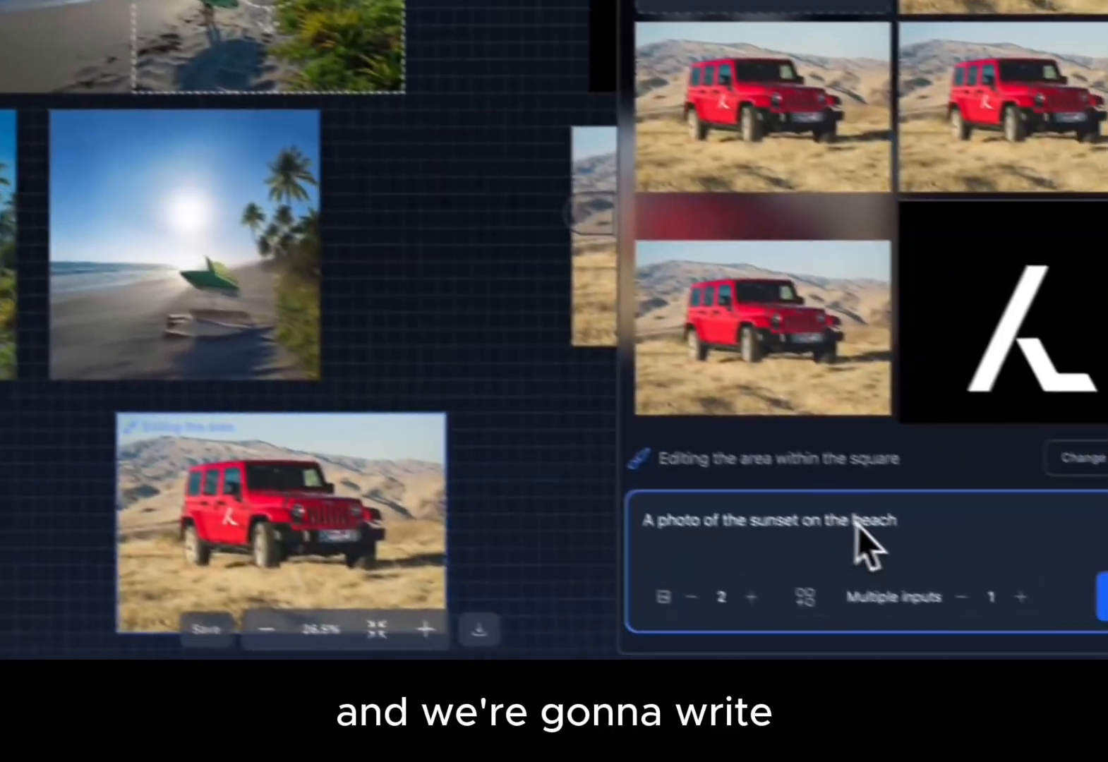
Replace the prompt with "Add the car to the right in the image of the beach. Add a road that the car is parked on" and generate.
triple_click(1098, 622)
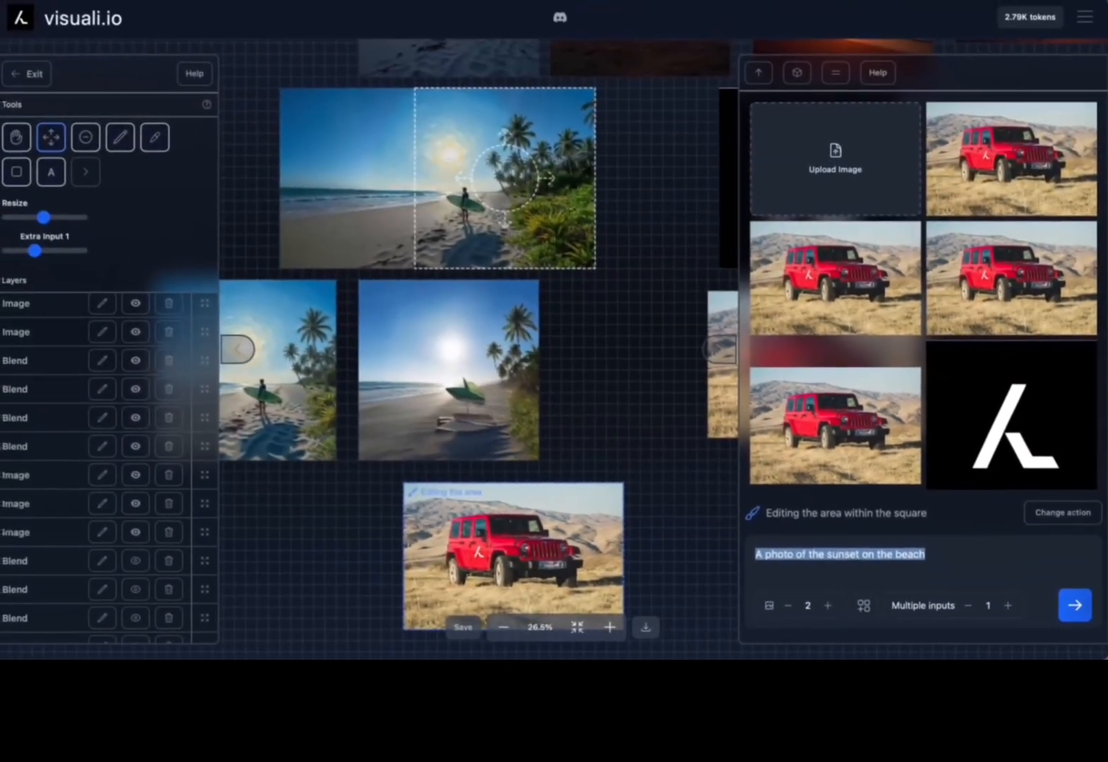
type("Add")
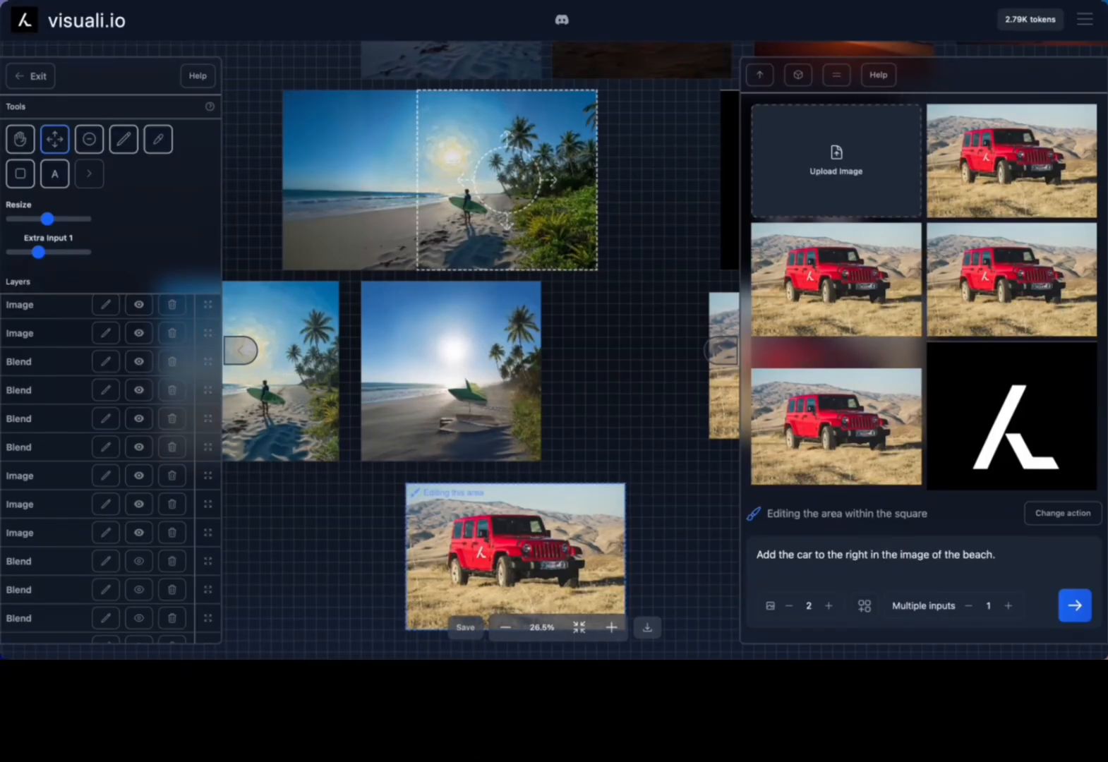
type("Add")
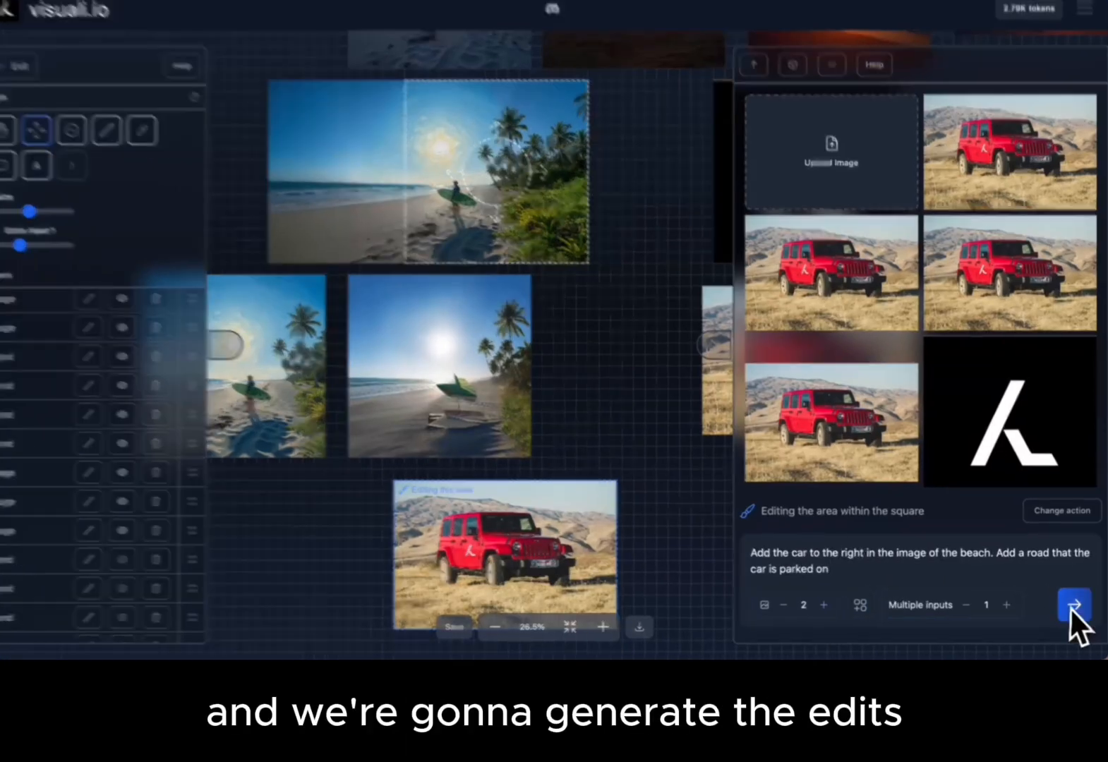
left_click(1070, 608)
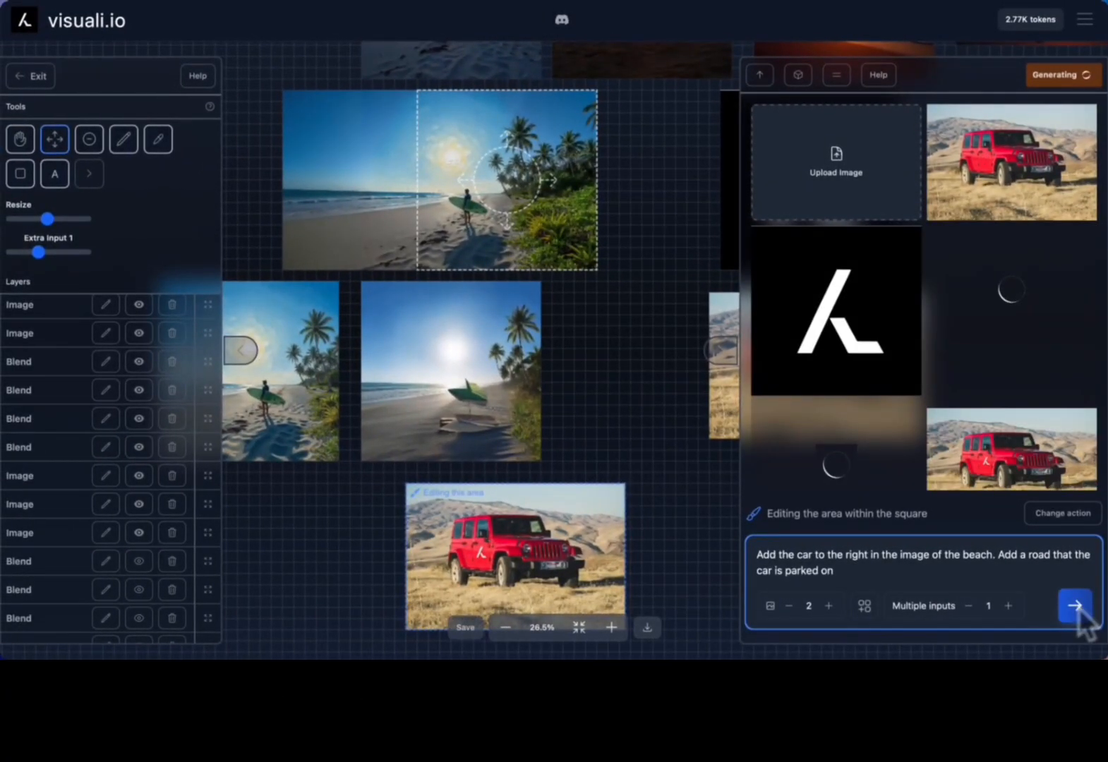
Browse the results panel while the new images generate.
scroll(937, 326, "down", 1)
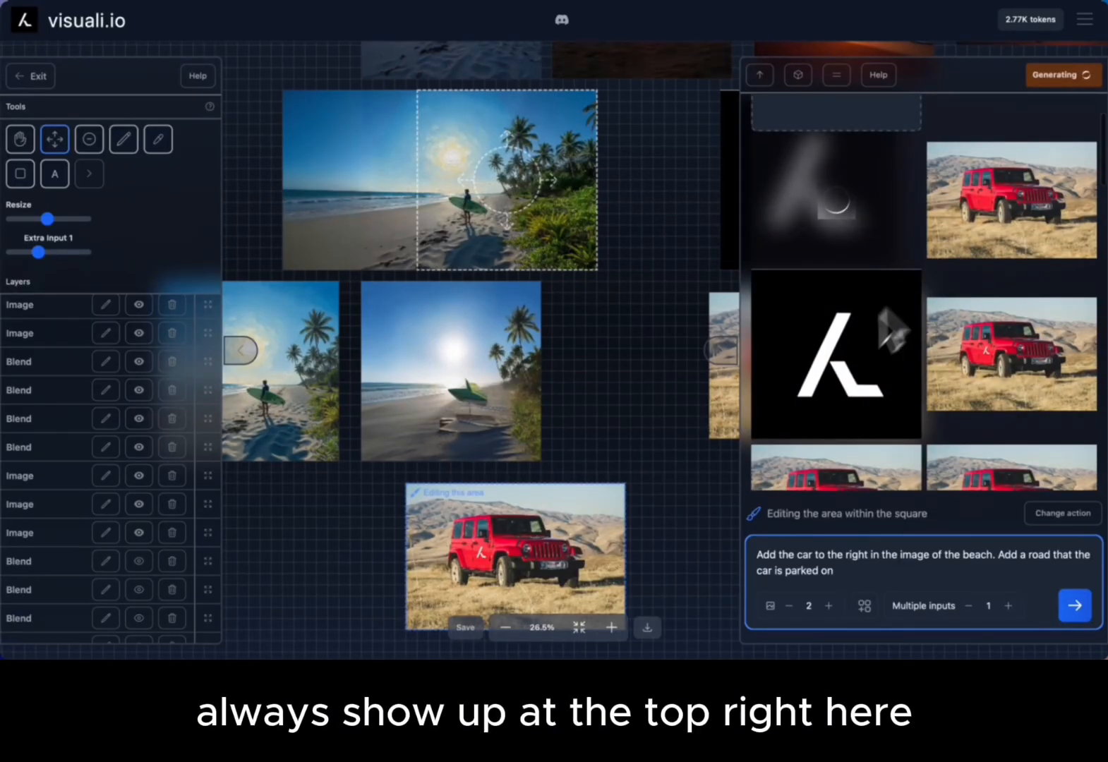
scroll(917, 275, "up", 1)
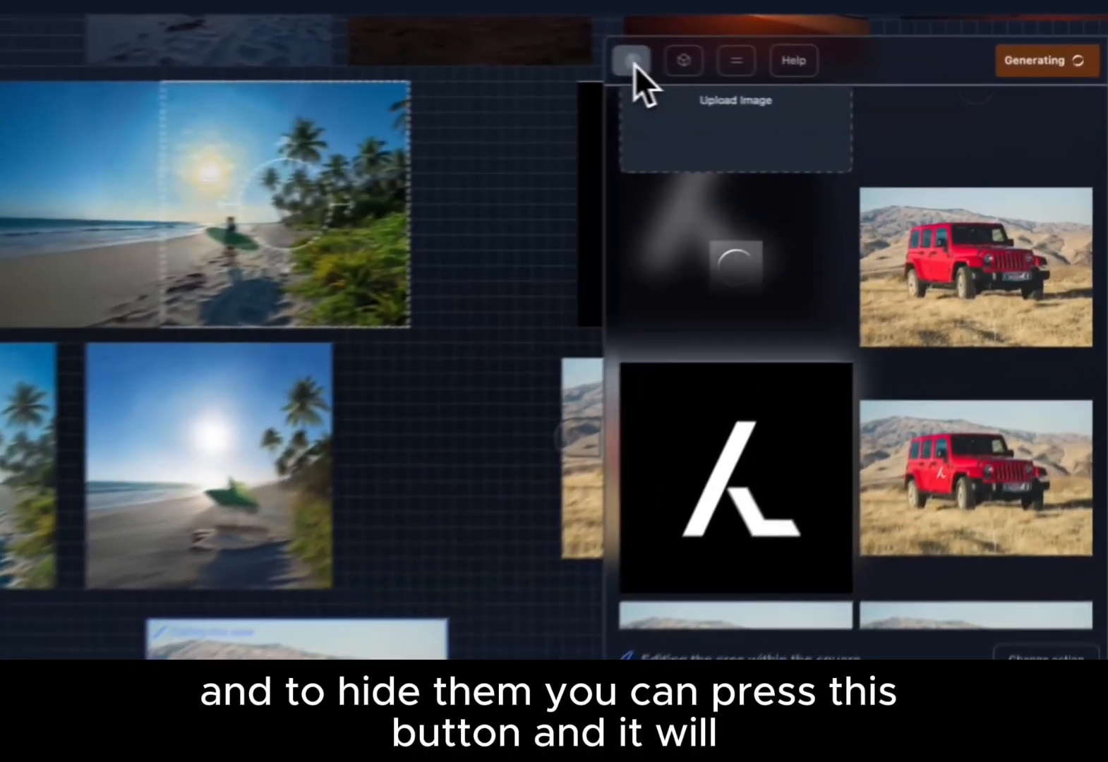
left_click(764, 79)
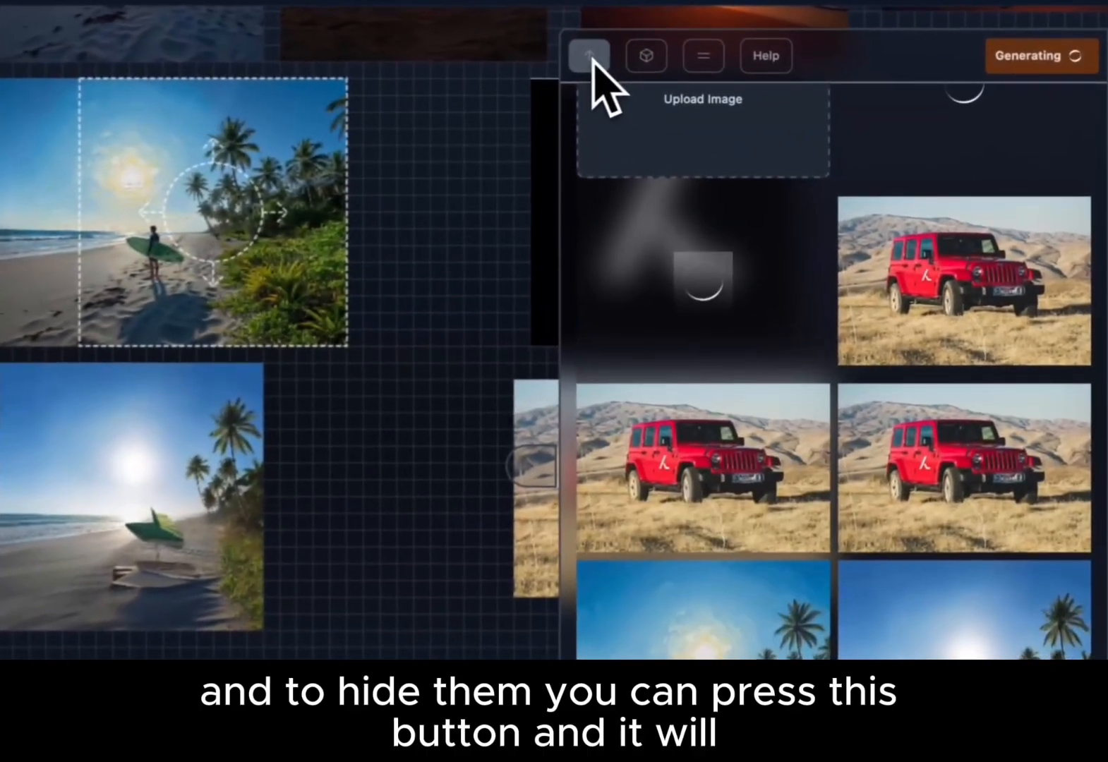
scroll(831, 195, "up", 1)
left_click(585, 56)
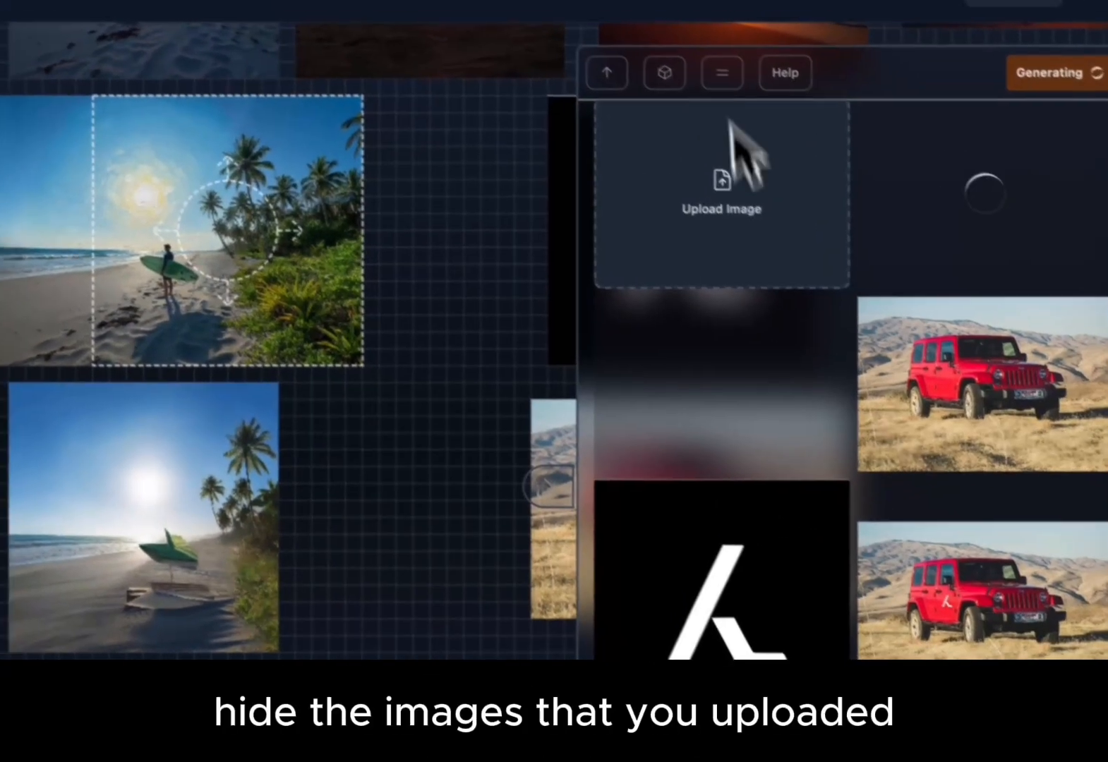
left_click(586, 56)
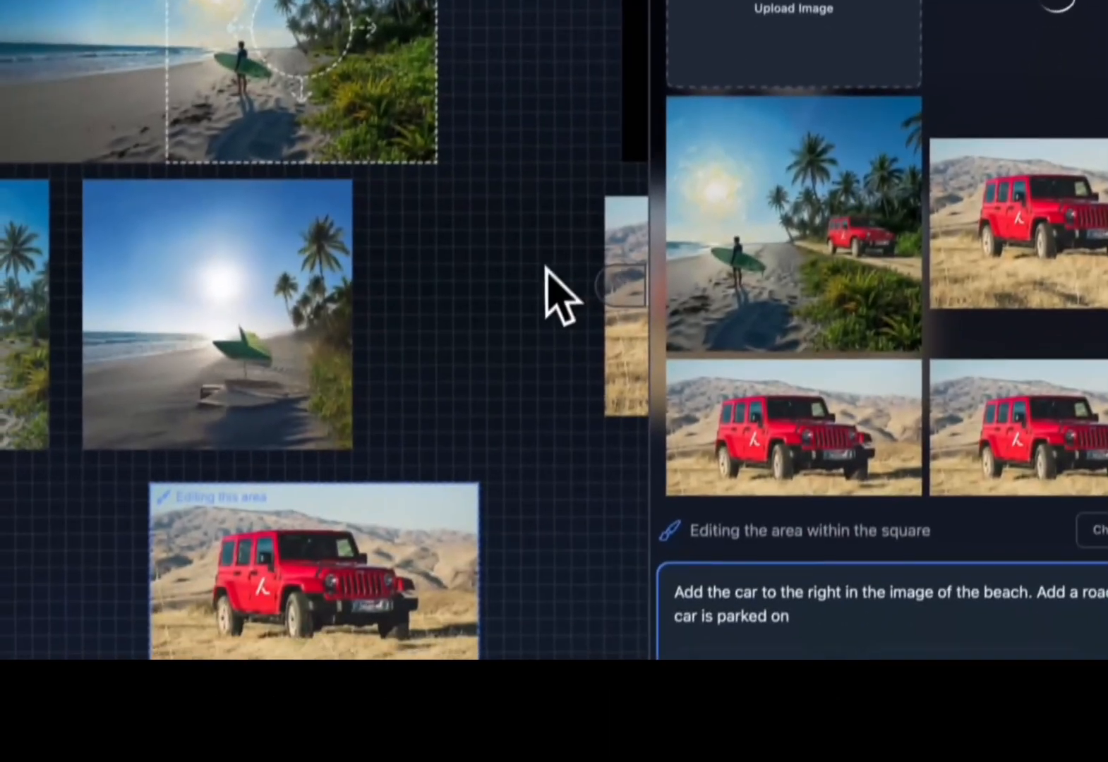
scroll(506, 493, "down", 1)
scroll(506, 494, "left", 1)
scroll(506, 492, "up", 1)
scroll(506, 492, "right", 1)
scroll(550, 247, "up", 1)
scroll(551, 247, "right", 1)
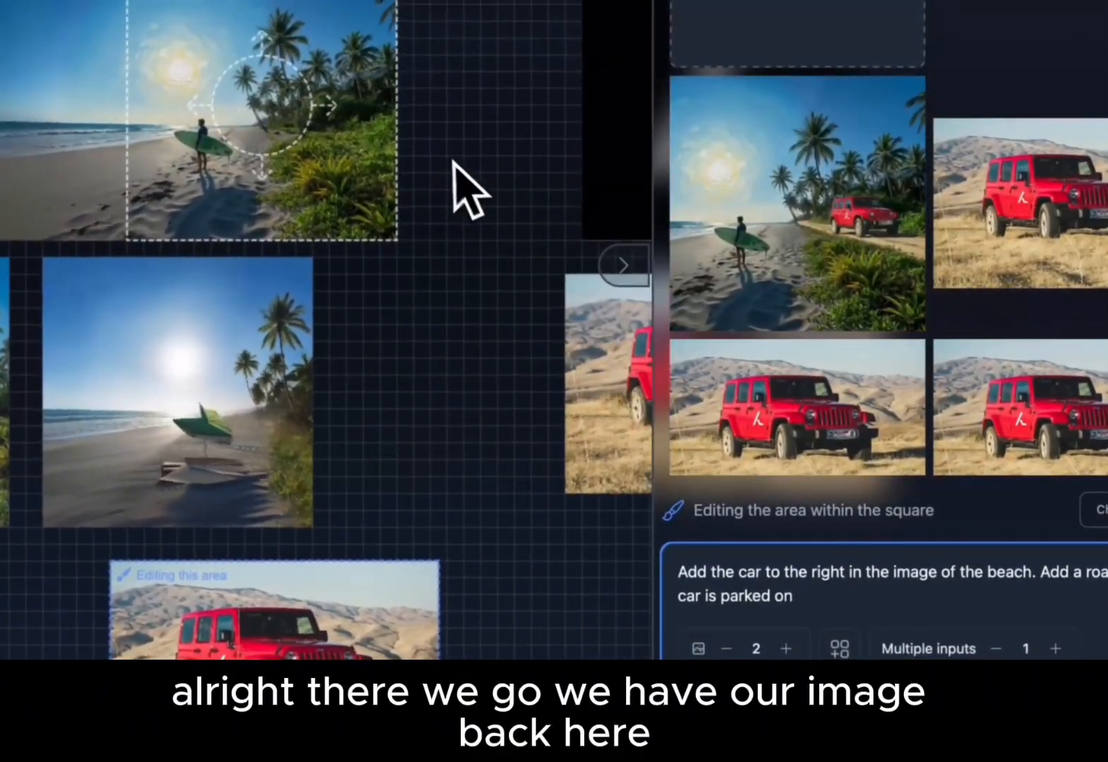
Add the generated beach image with the red car to the canvas over the beach photo and leave the edit.
left_click(824, 219)
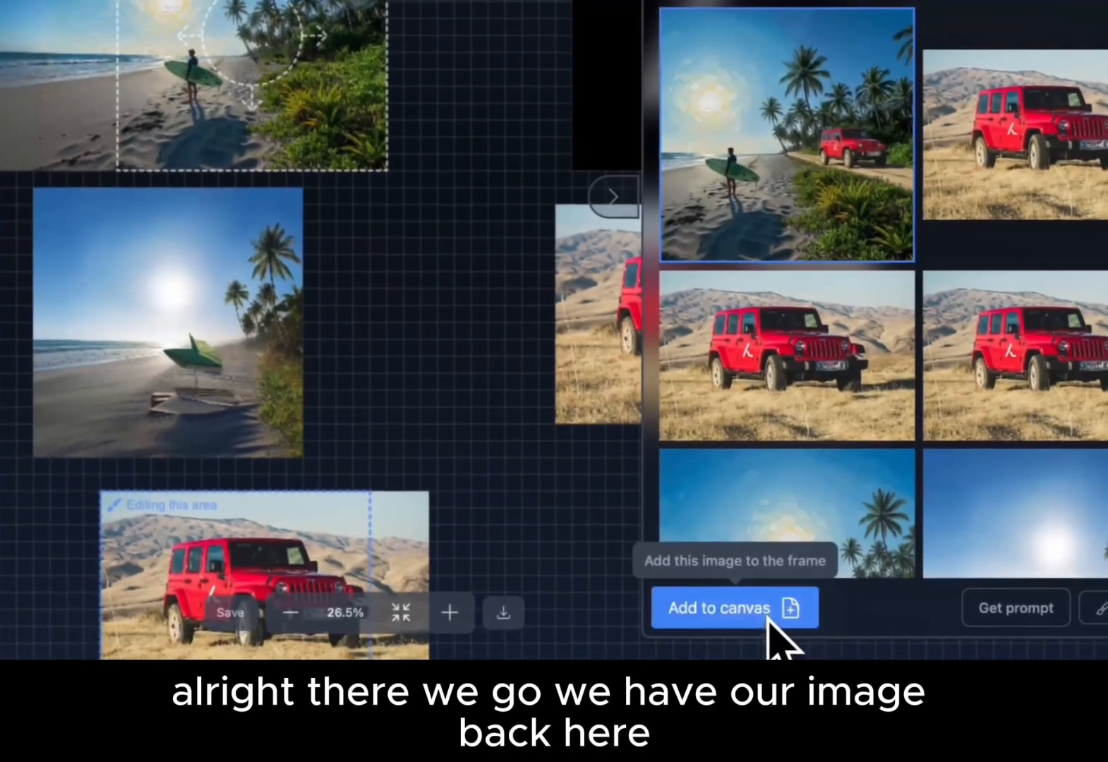
left_click(767, 625)
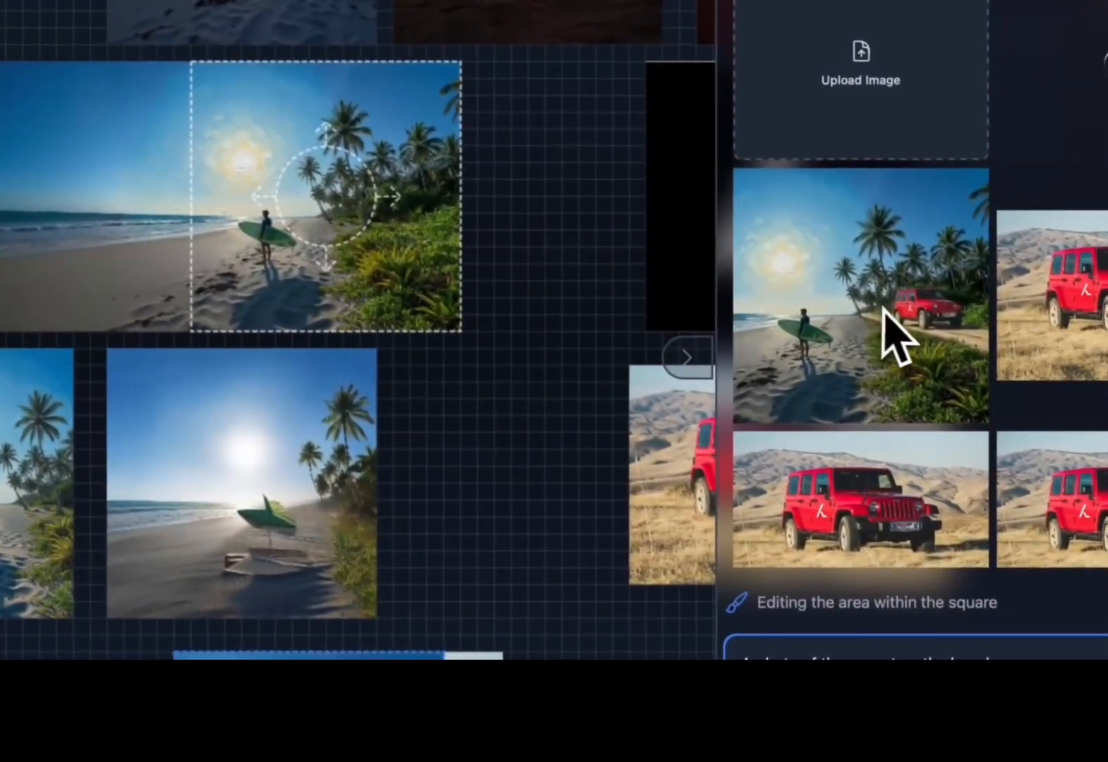
left_click_drag(911, 323, 350, 214)
left_click_drag(520, 288, 523, 289)
scroll(523, 289, "up", 5)
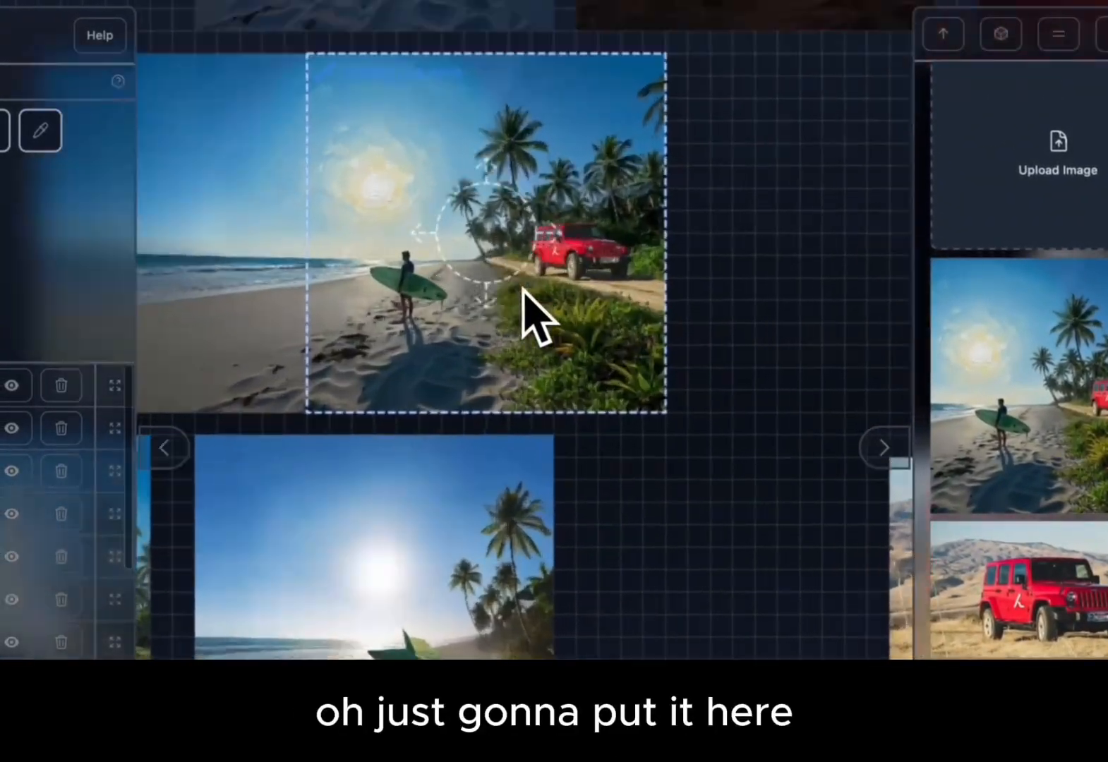
scroll(522, 288, "up", 2)
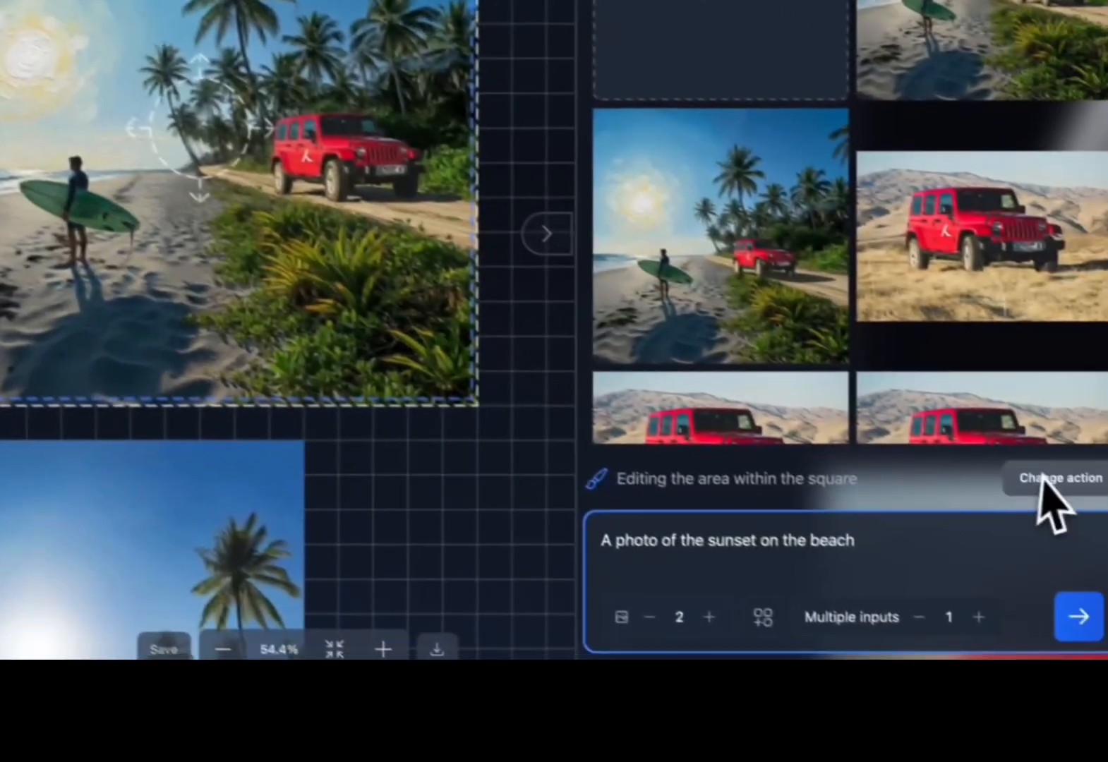
left_click(1042, 475)
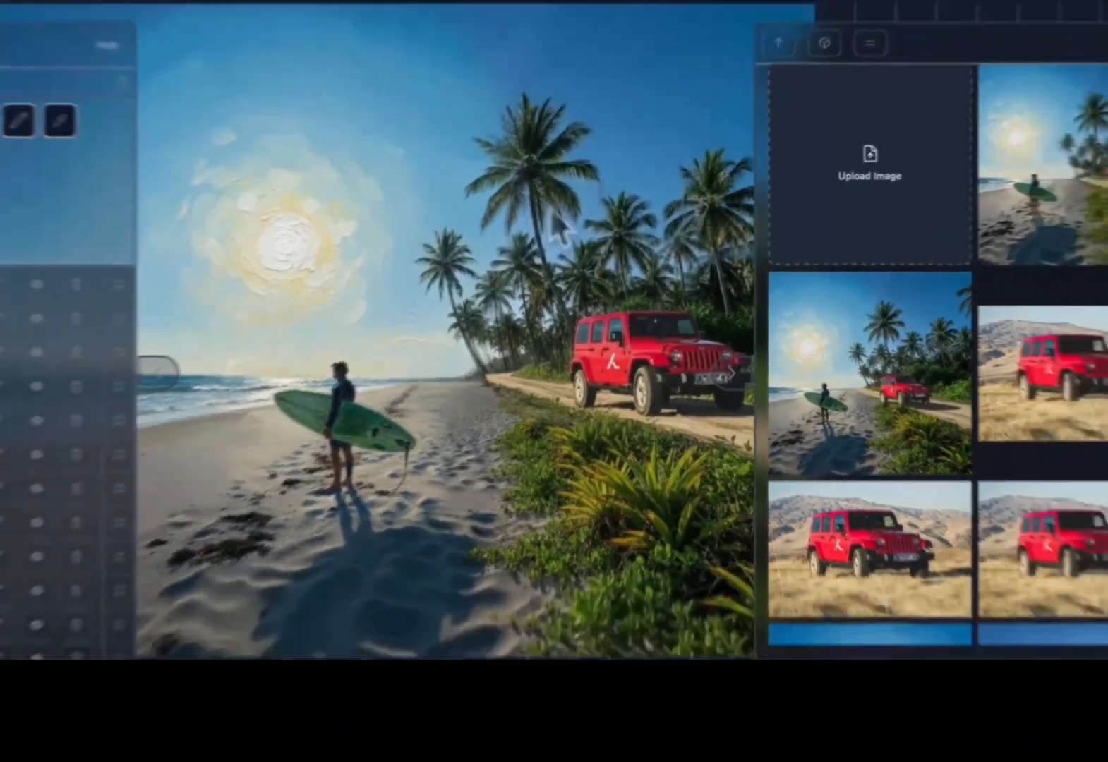
Zoom and pan around the canvas to review the combined beach-and-car image.
scroll(550, 207, "down", 5)
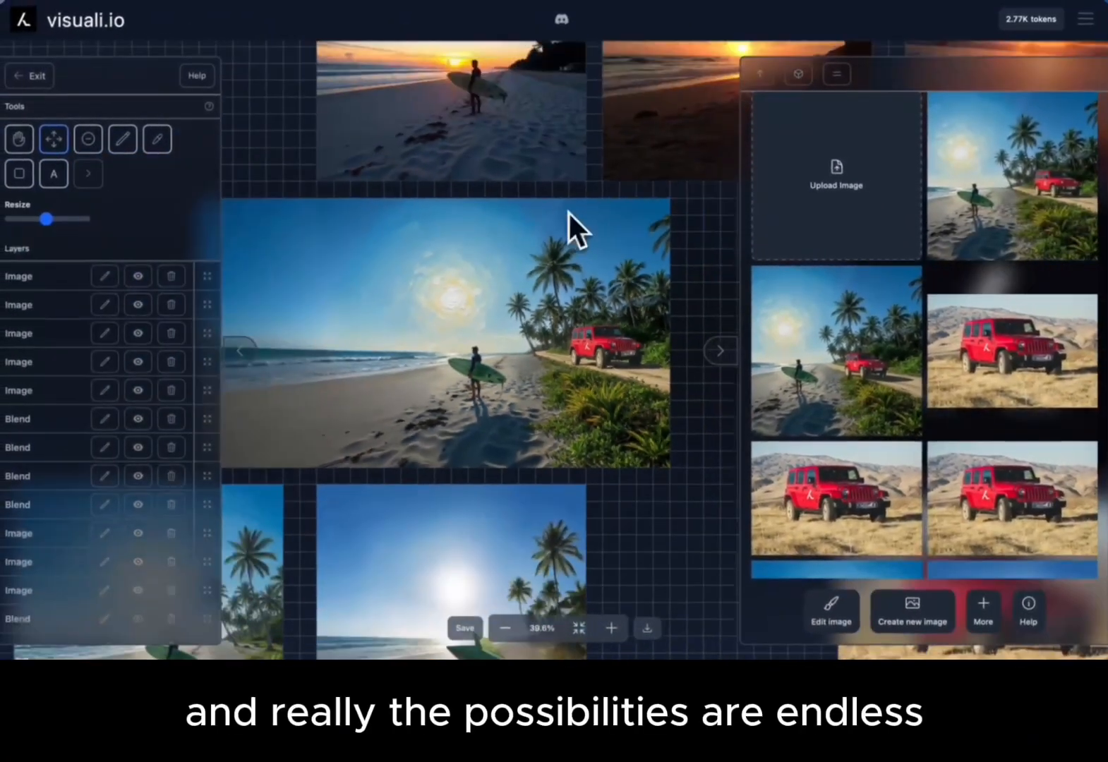
scroll(576, 275, "down", 1)
scroll(576, 276, "down", 3)
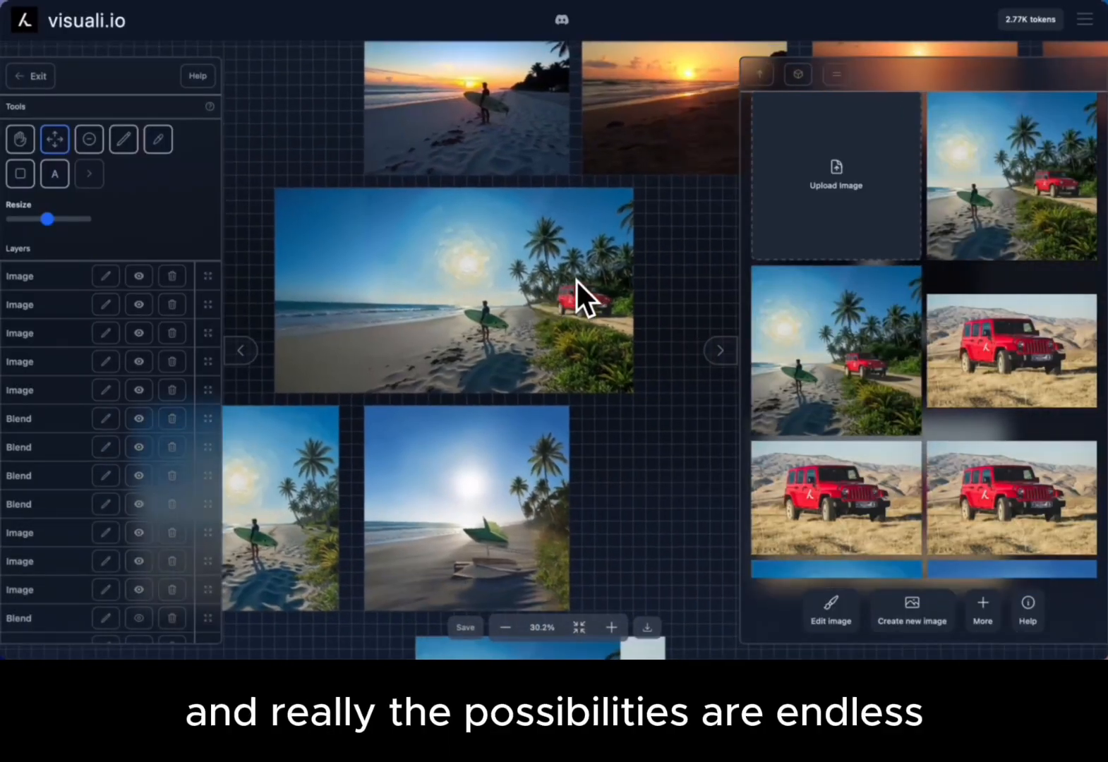
scroll(575, 278, "up", 1)
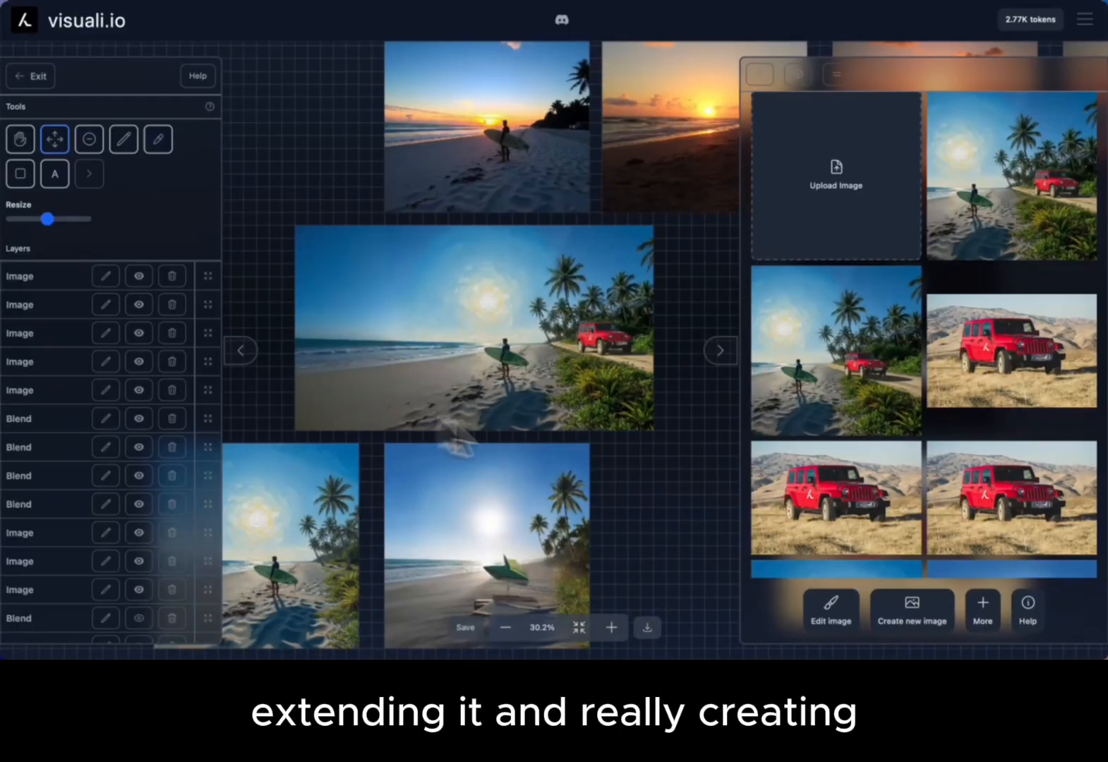
scroll(606, 317, "down", 2)
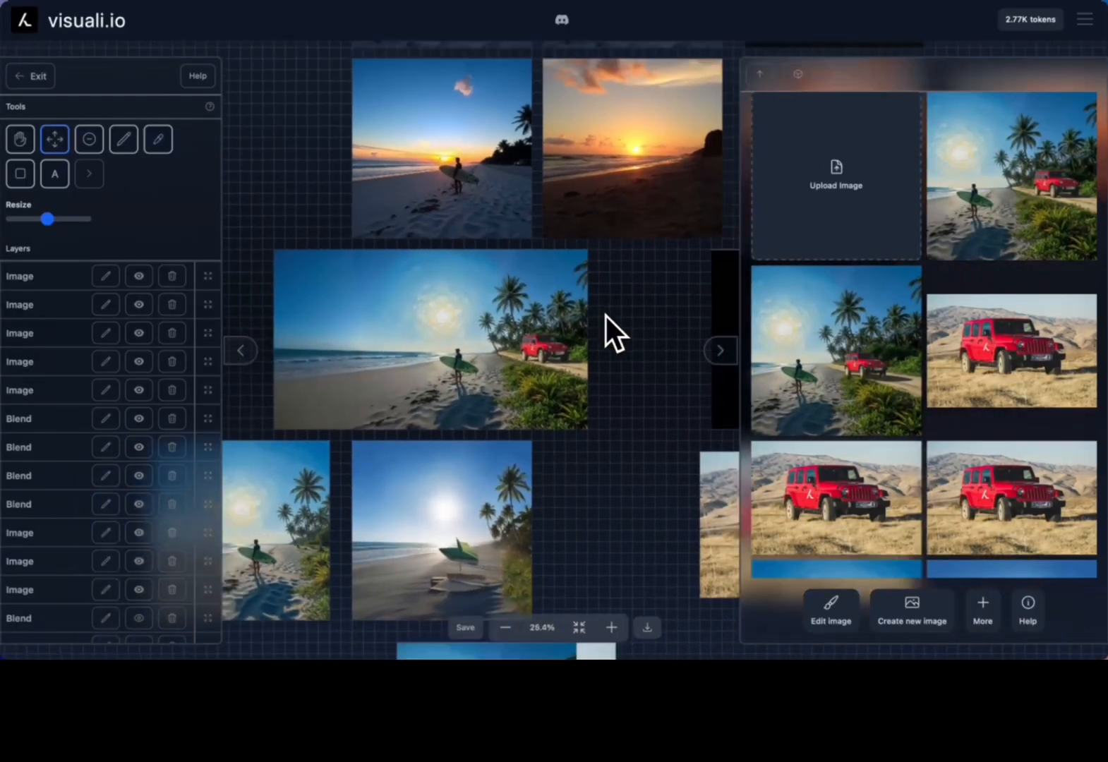
scroll(606, 316, "right", 1)
scroll(606, 316, "down", 3)
scroll(606, 316, "left", 2)
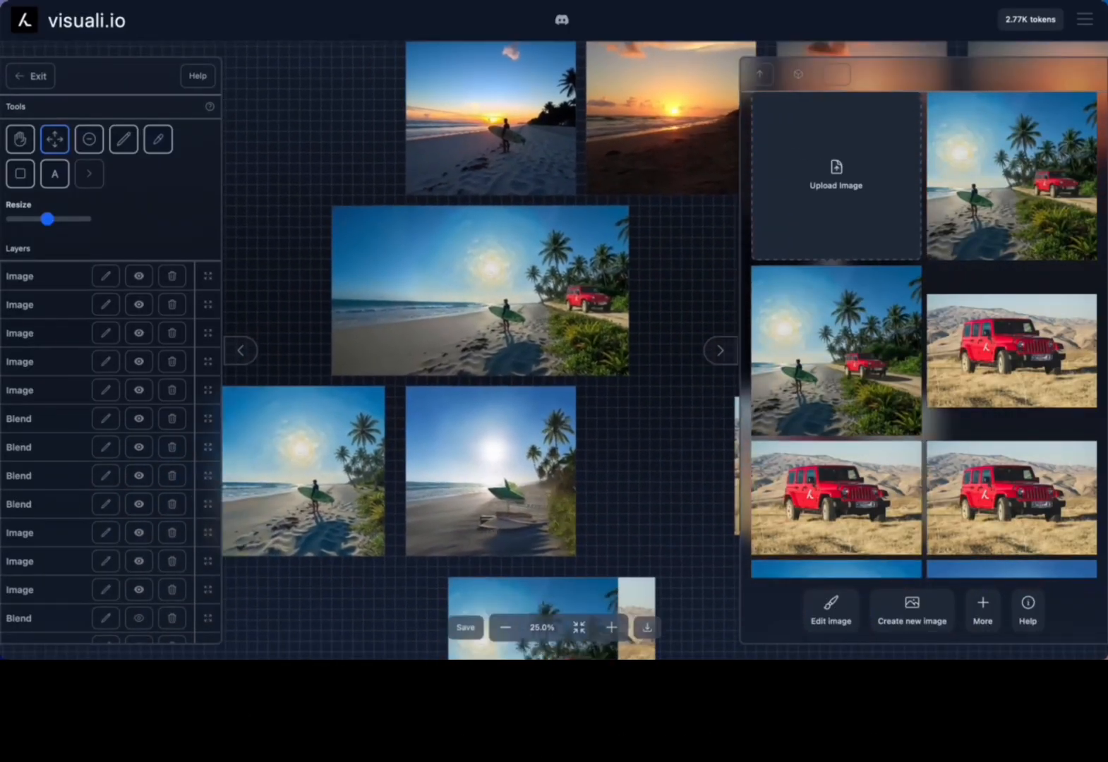